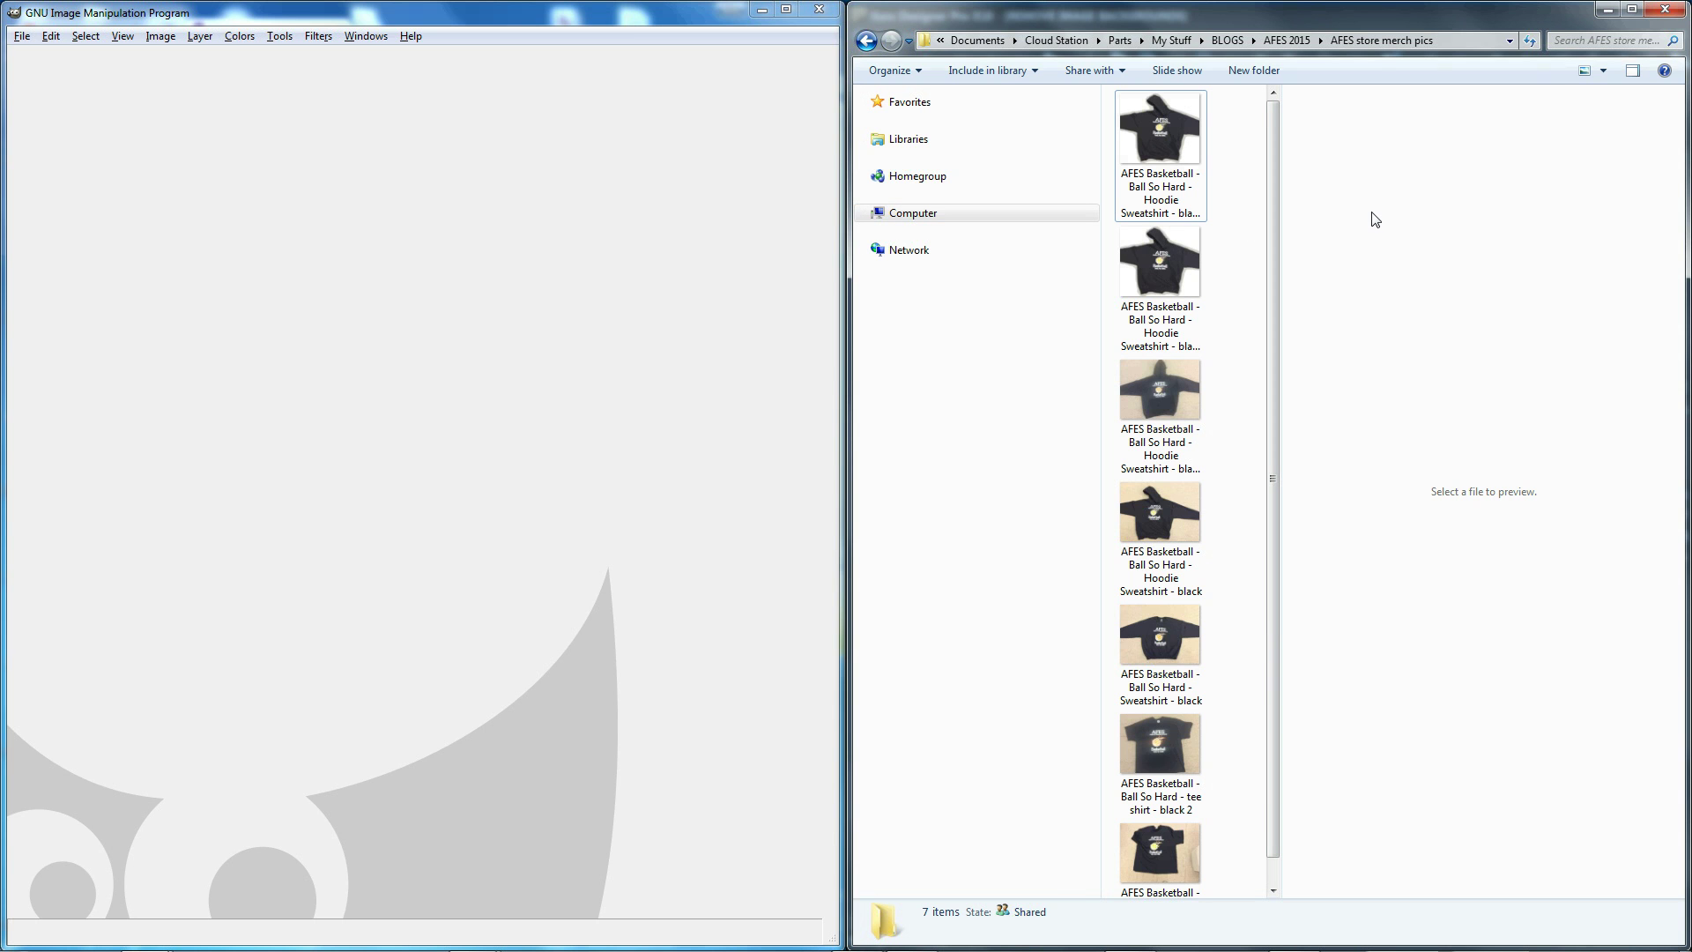
Step: Copy and paste the black hoodie JPG in the AFES store merch pics folder, then select the new copy
{"action": "left_click", "coordinate": [1197, 185]}
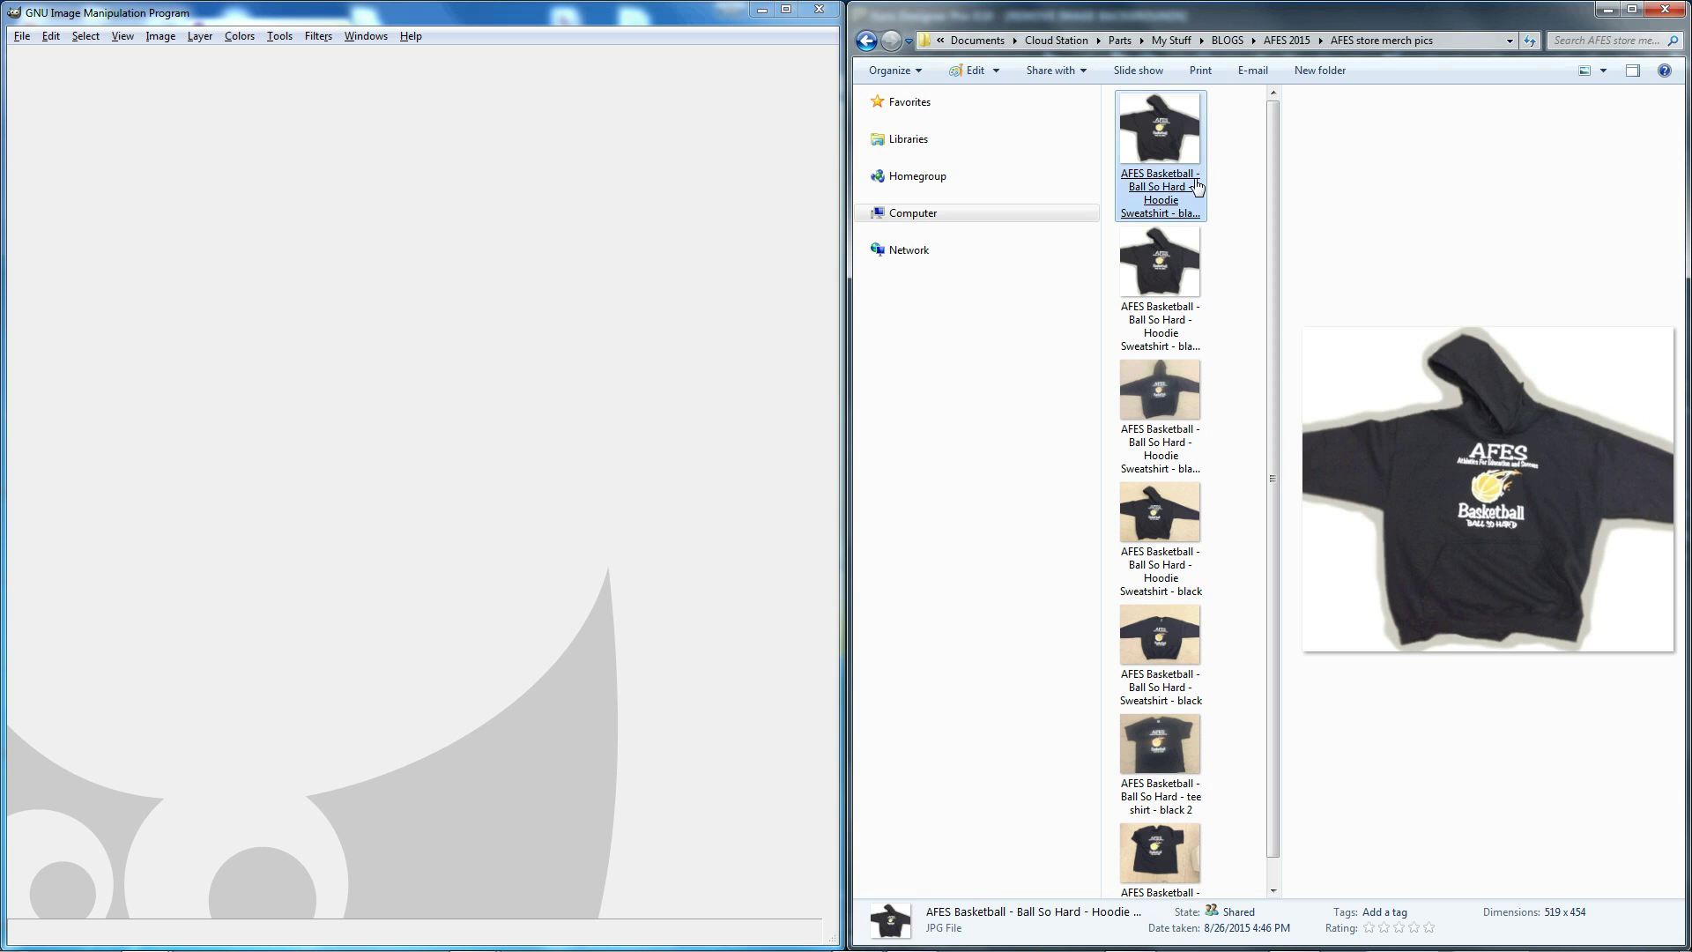
{"action": "left_click", "coordinate": [1172, 287]}
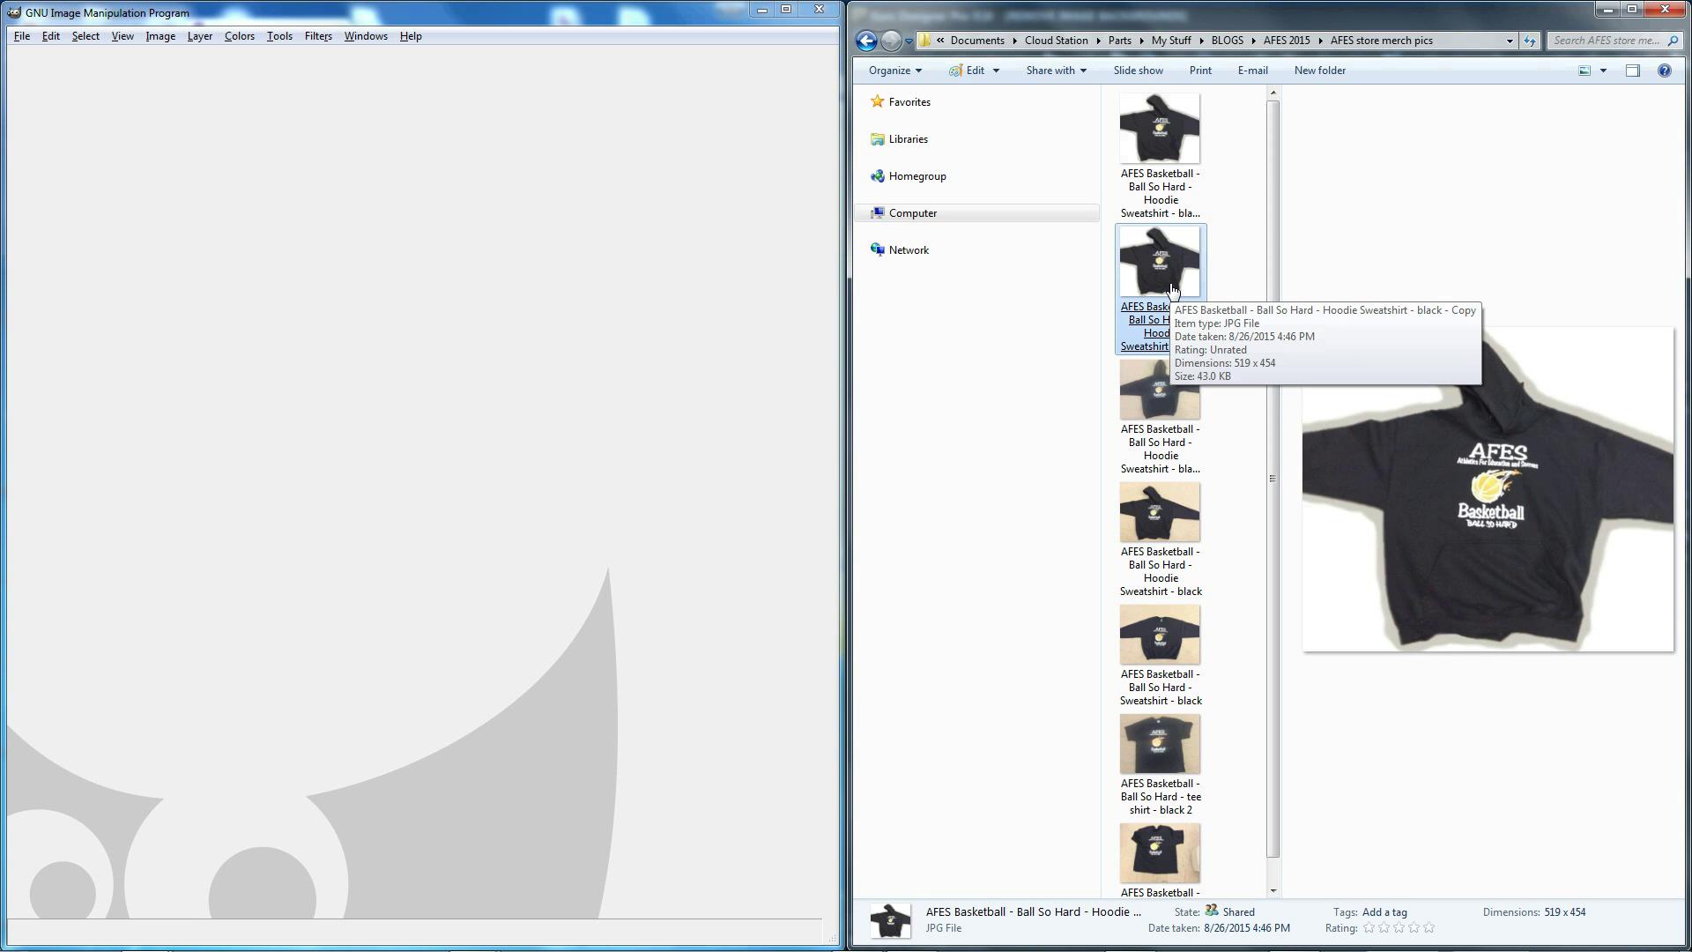
{"action": "right_click", "coordinate": [1172, 286]}
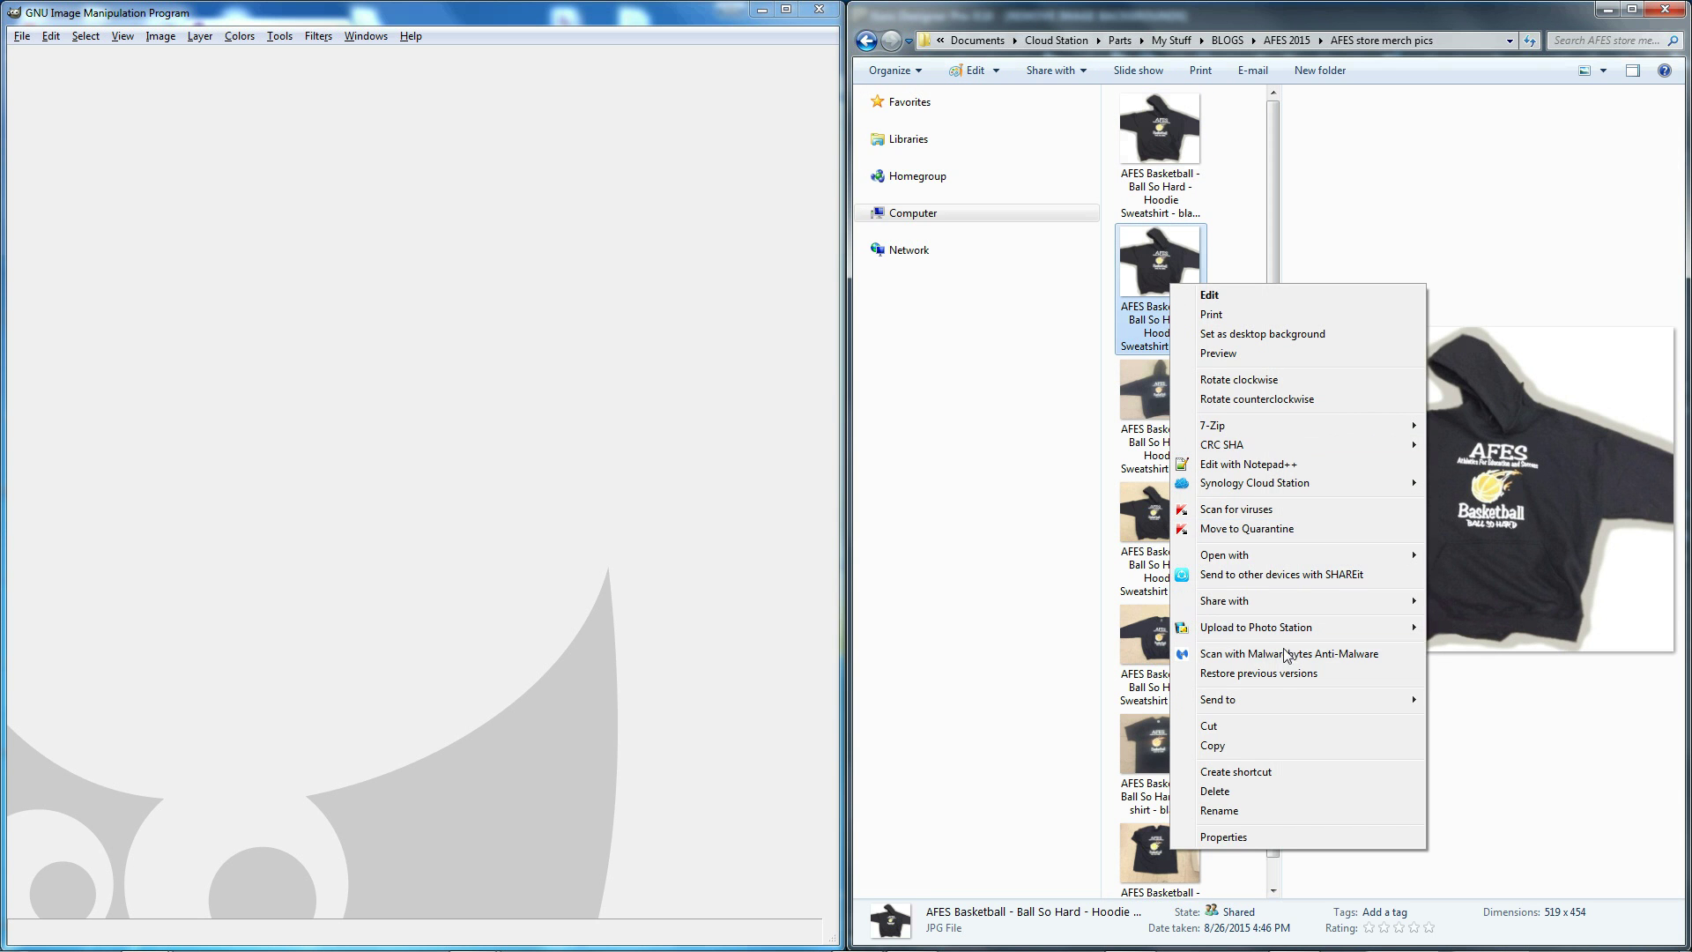
{"action": "left_click", "coordinate": [1289, 748]}
{"action": "right_click", "coordinate": [1245, 171]}
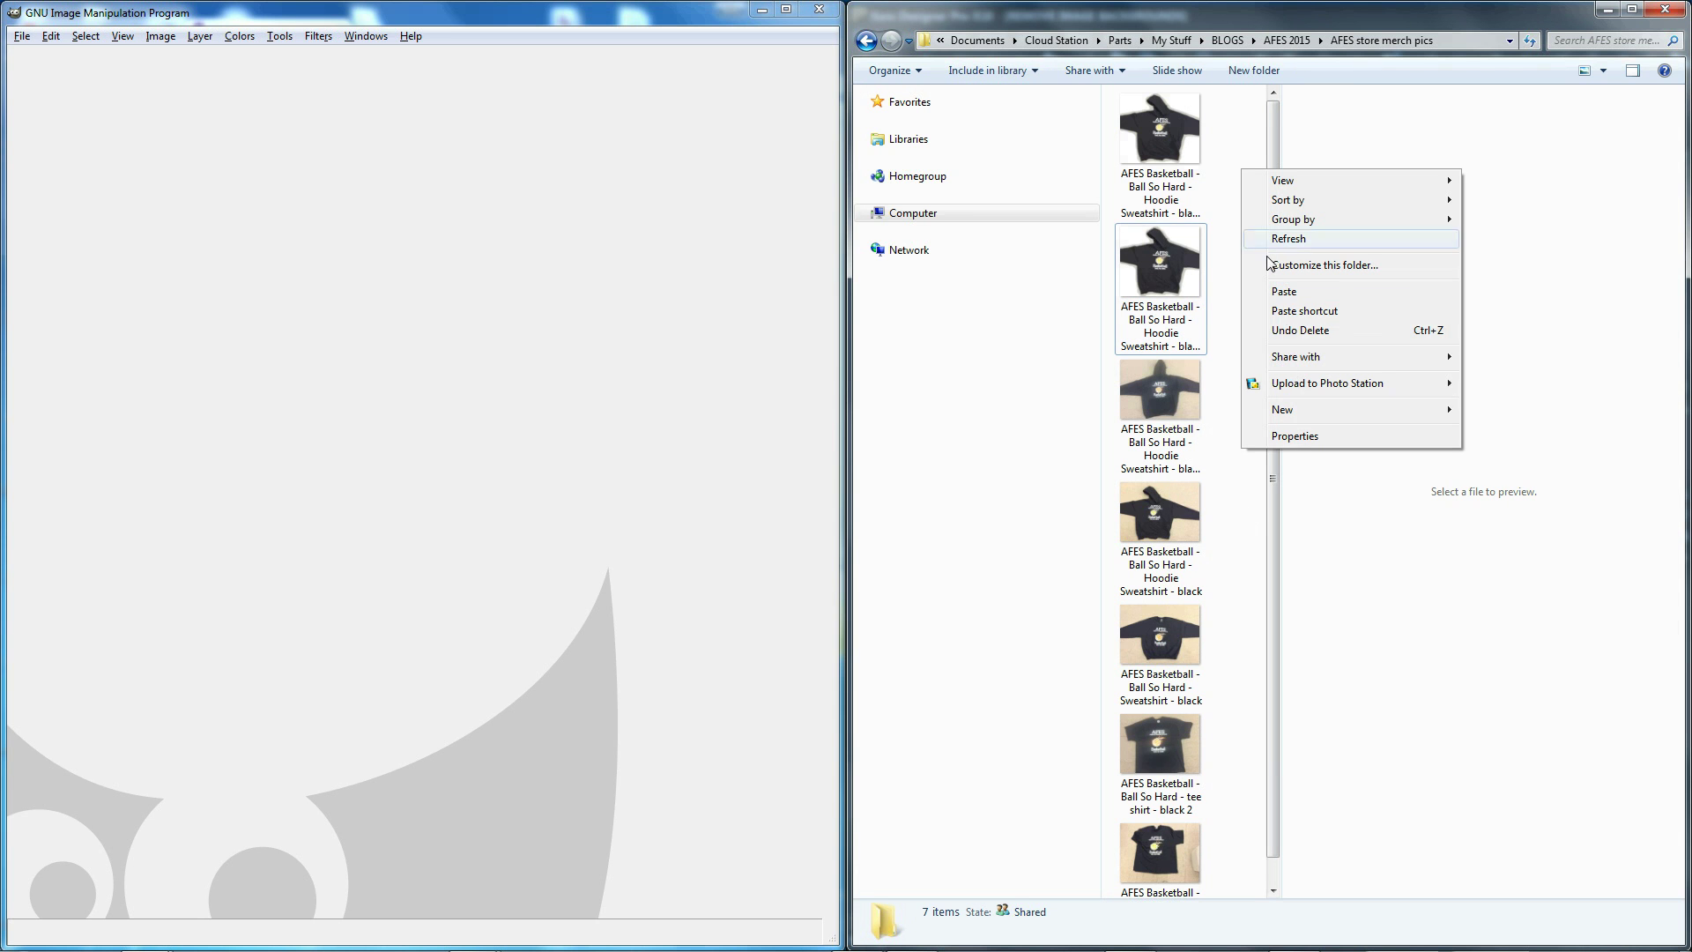
{"action": "left_click", "coordinate": [1300, 292]}
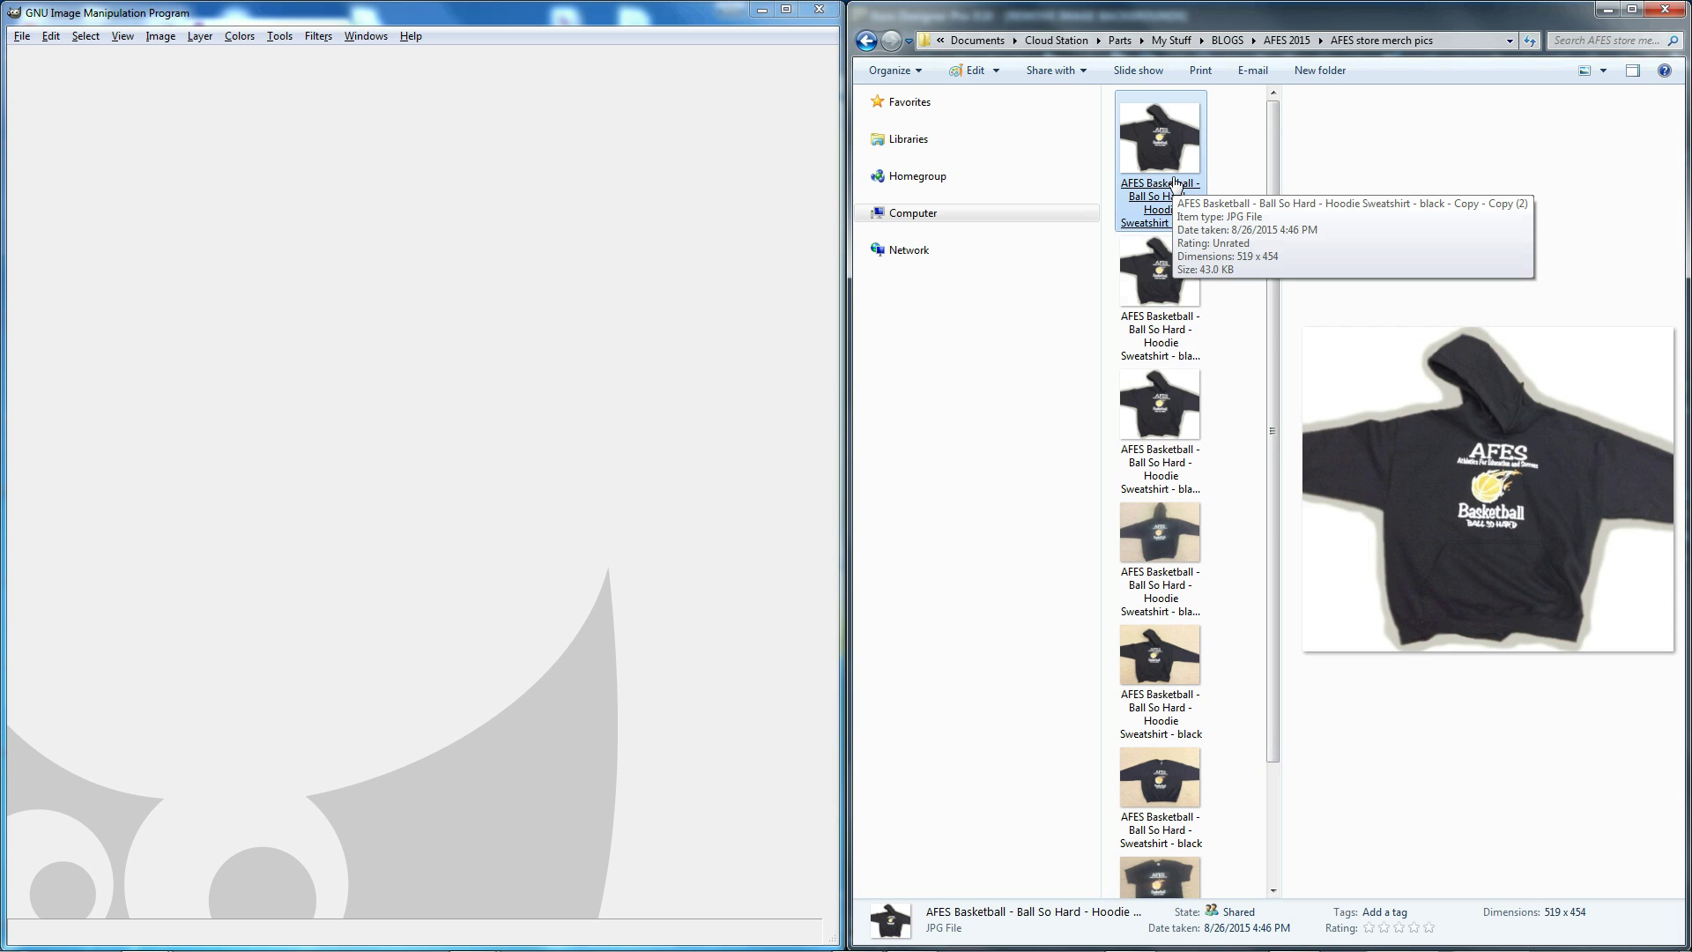
{"action": "left_click", "coordinate": [1192, 300]}
{"action": "left_click", "coordinate": [1242, 170]}
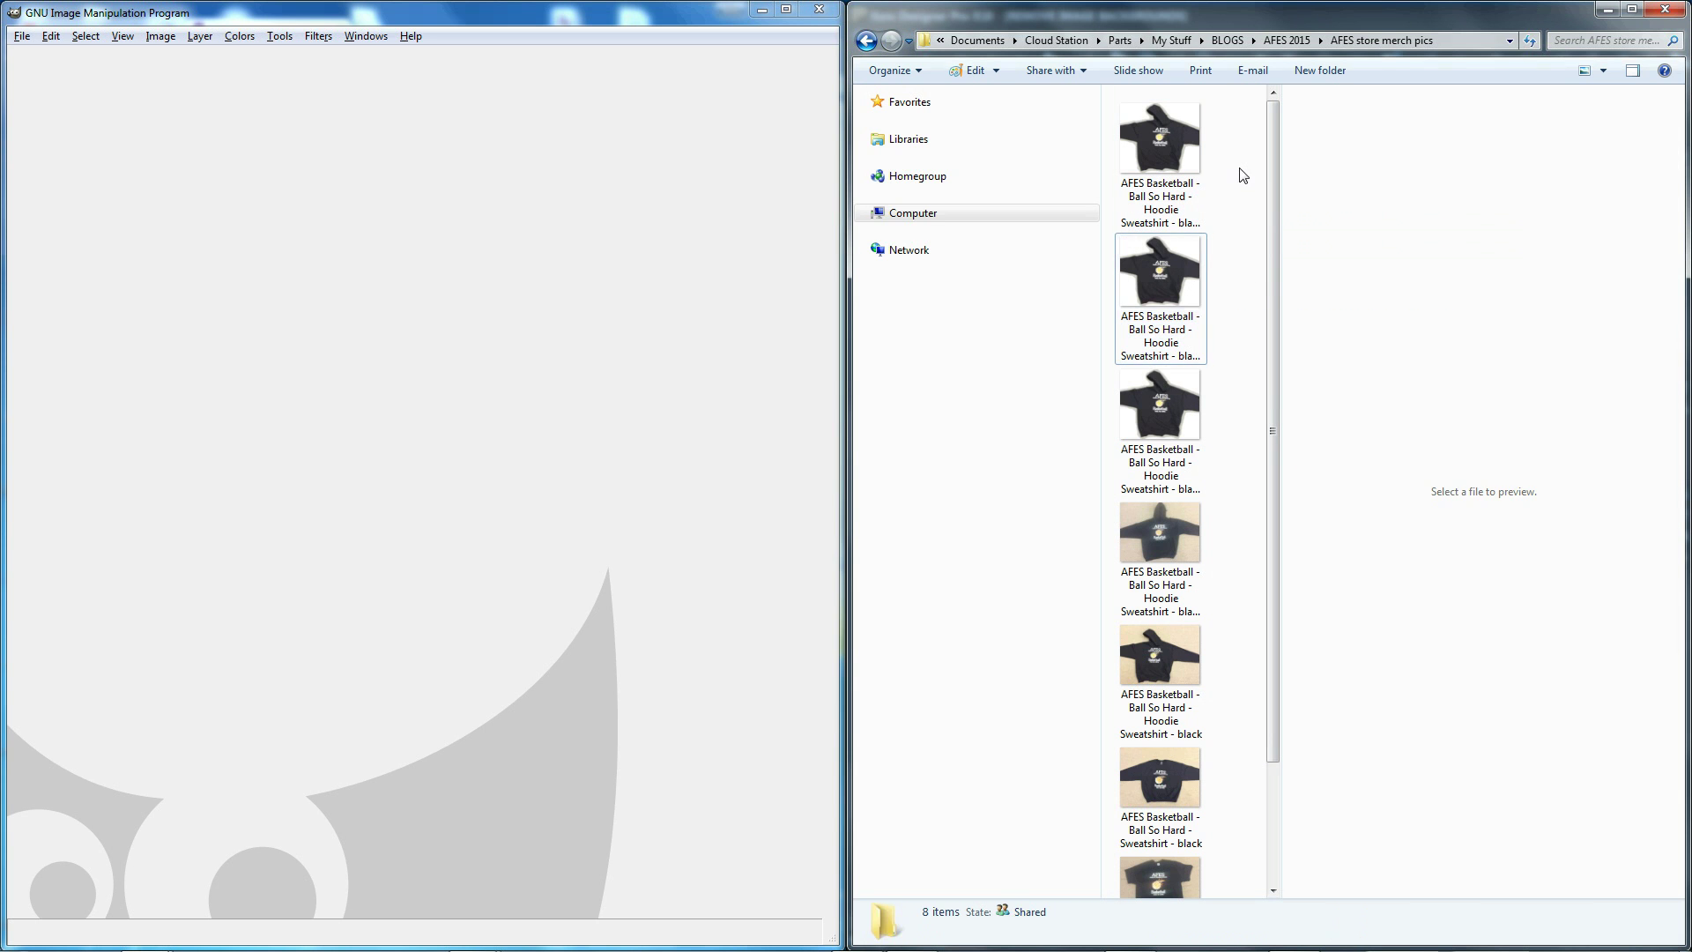
Step: Open the hoodie copy in GIMP and export it with a .PNG extension into the same folder
{"action": "left_click_drag", "start_coordinate": [1160, 141], "coordinate": [516, 450]}
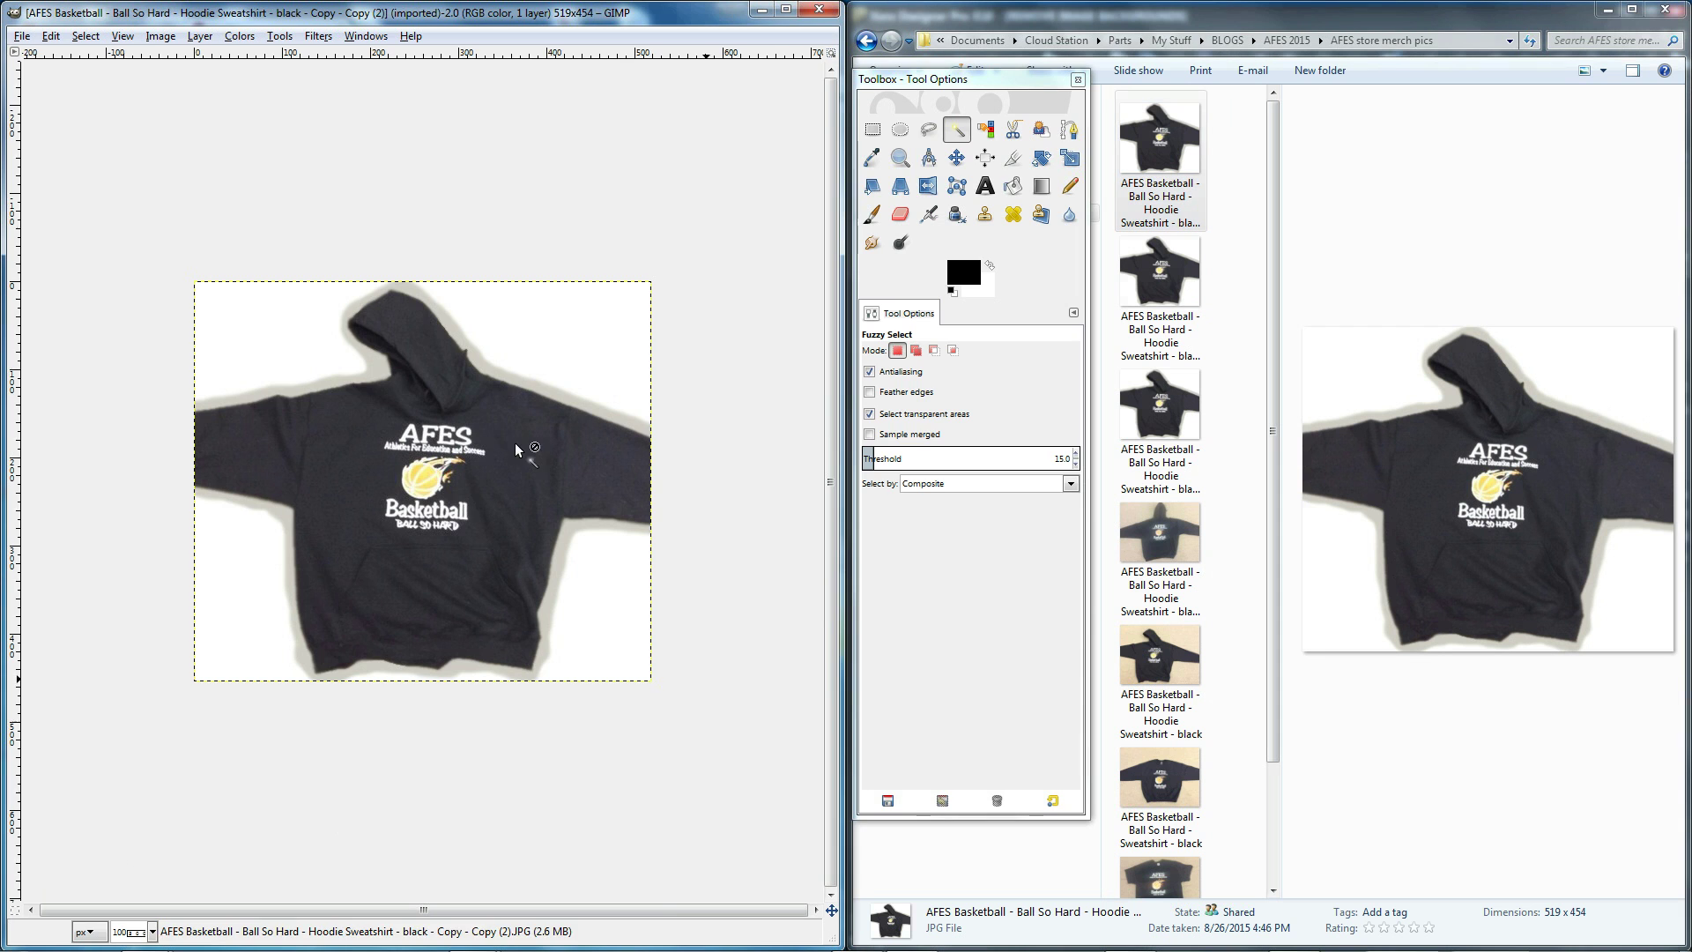
{"action": "left_click", "coordinate": [34, 37]}
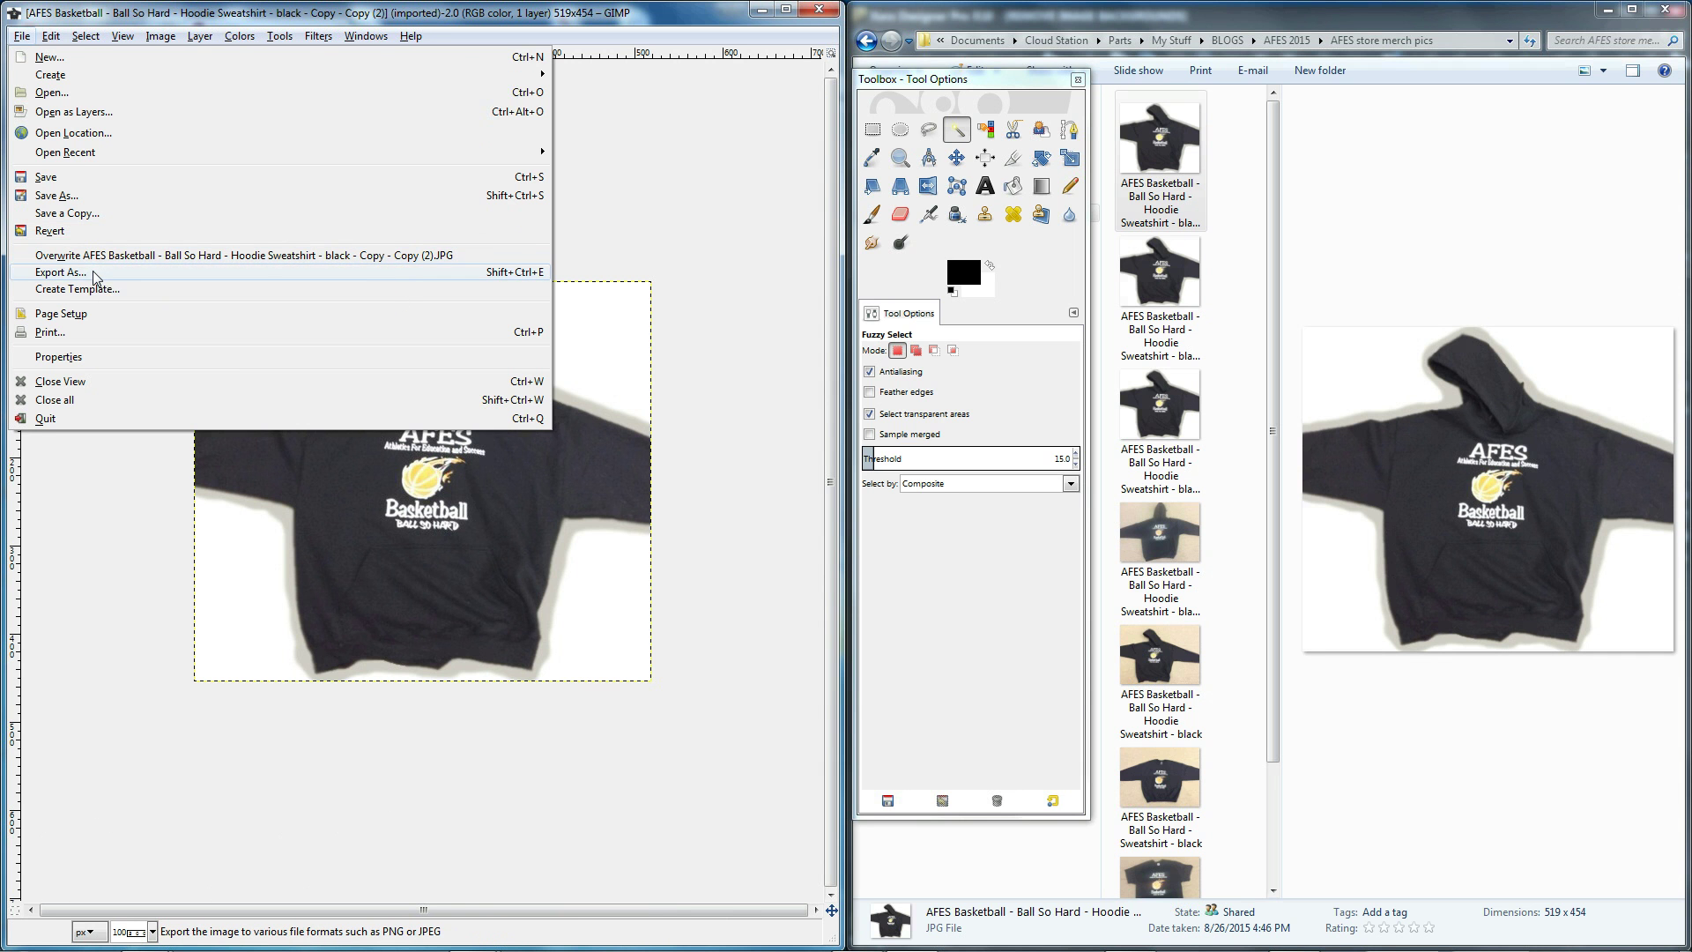
{"action": "left_click", "coordinate": [60, 272]}
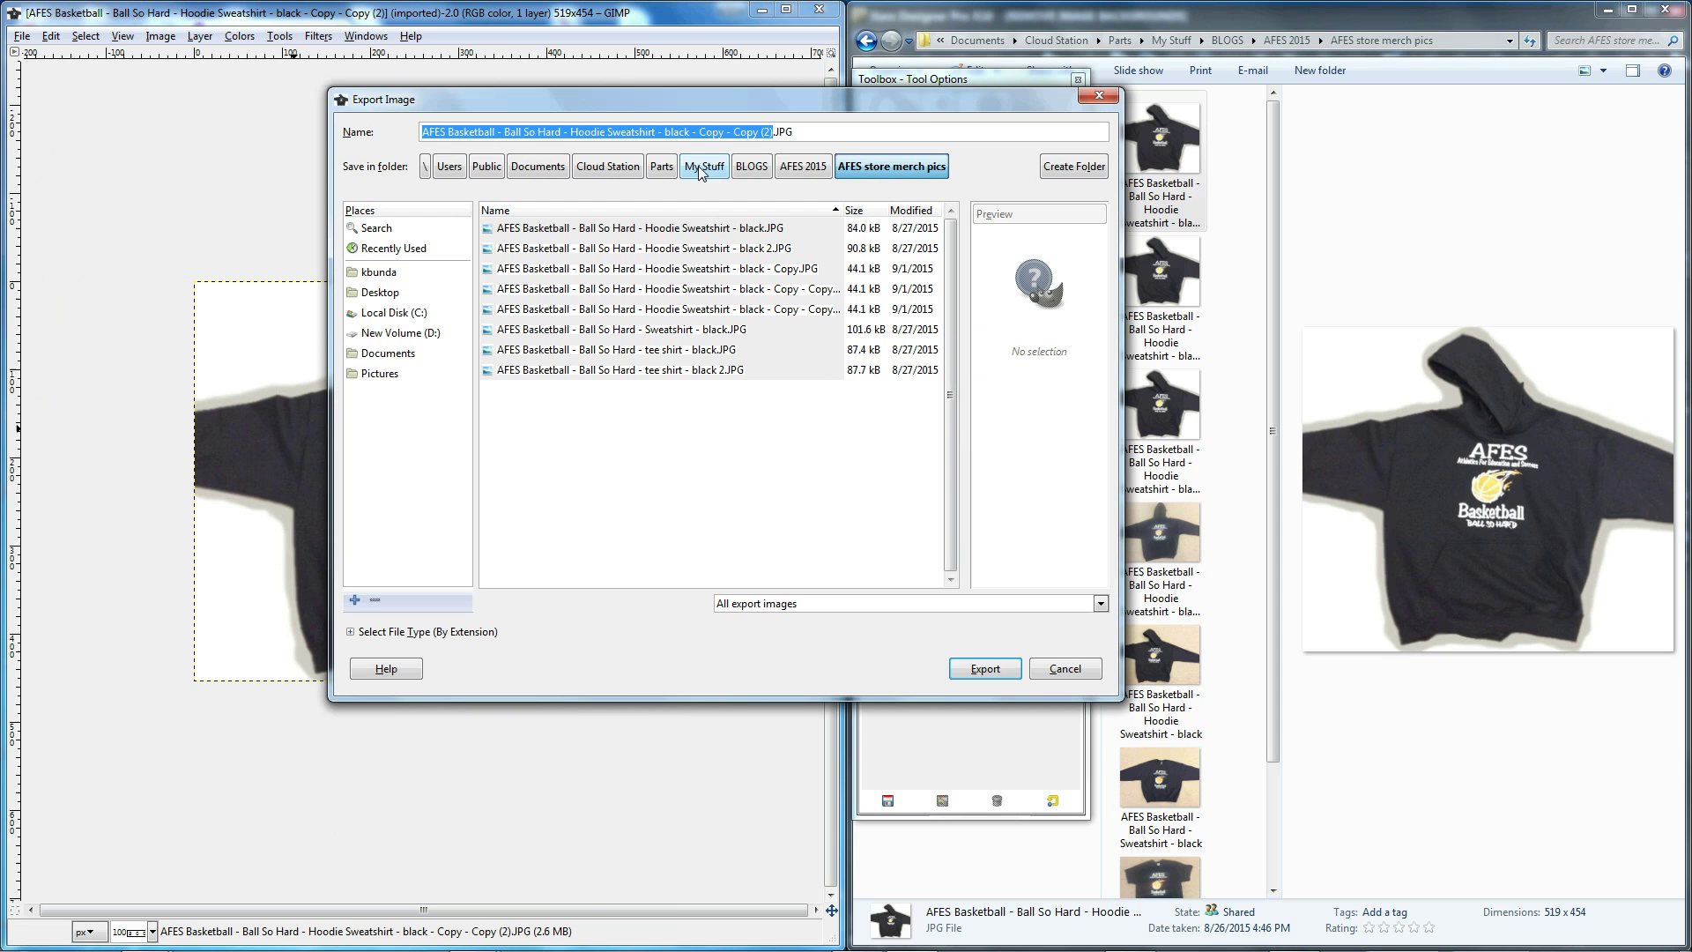
{"action": "left_click", "coordinate": [774, 132]}
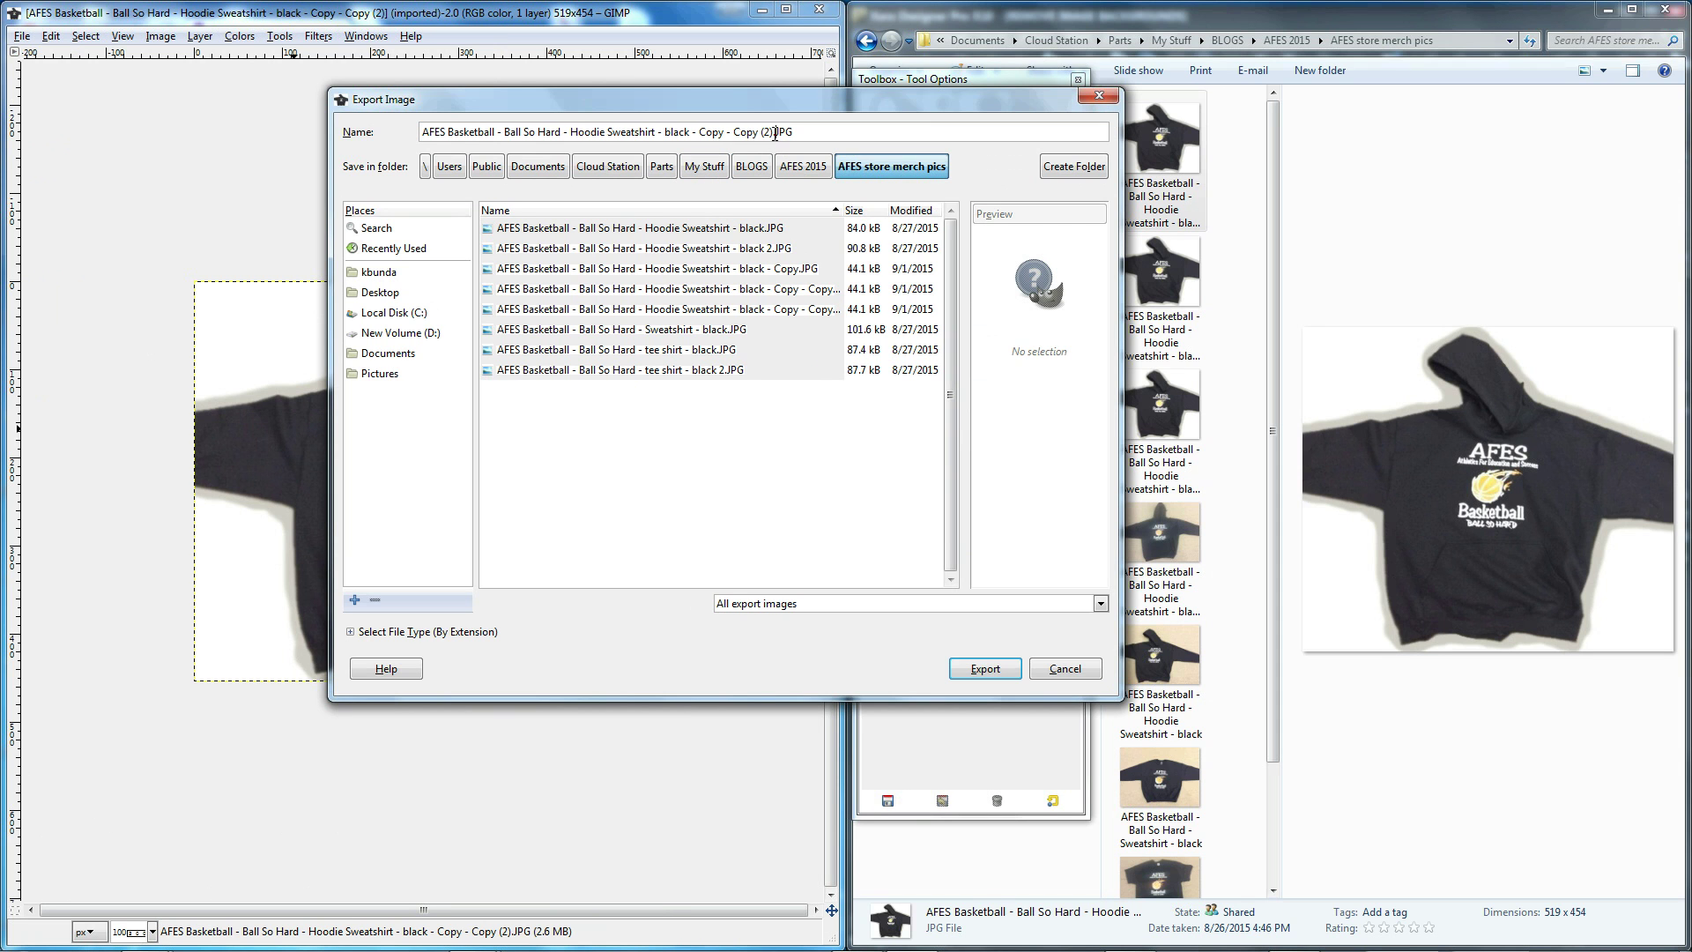
{"action": "left_click_drag", "start_coordinate": [775, 132], "coordinate": [815, 129]}
{"action": "type", "text": "PNG"}
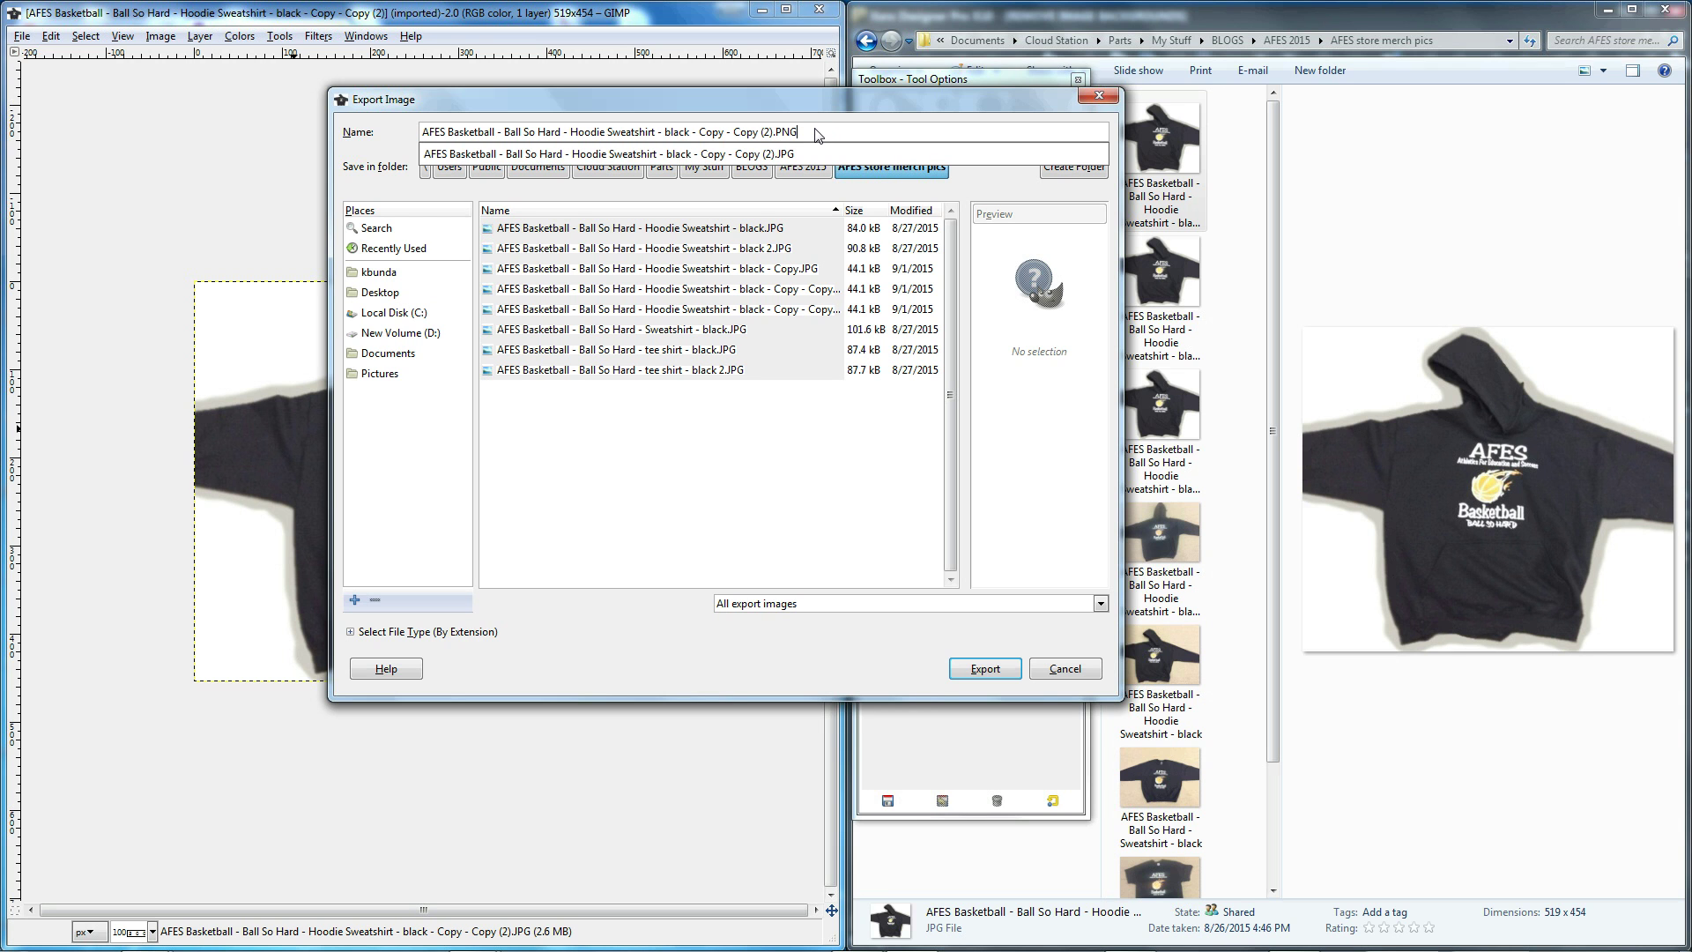
{"action": "key", "text": "Escape"}
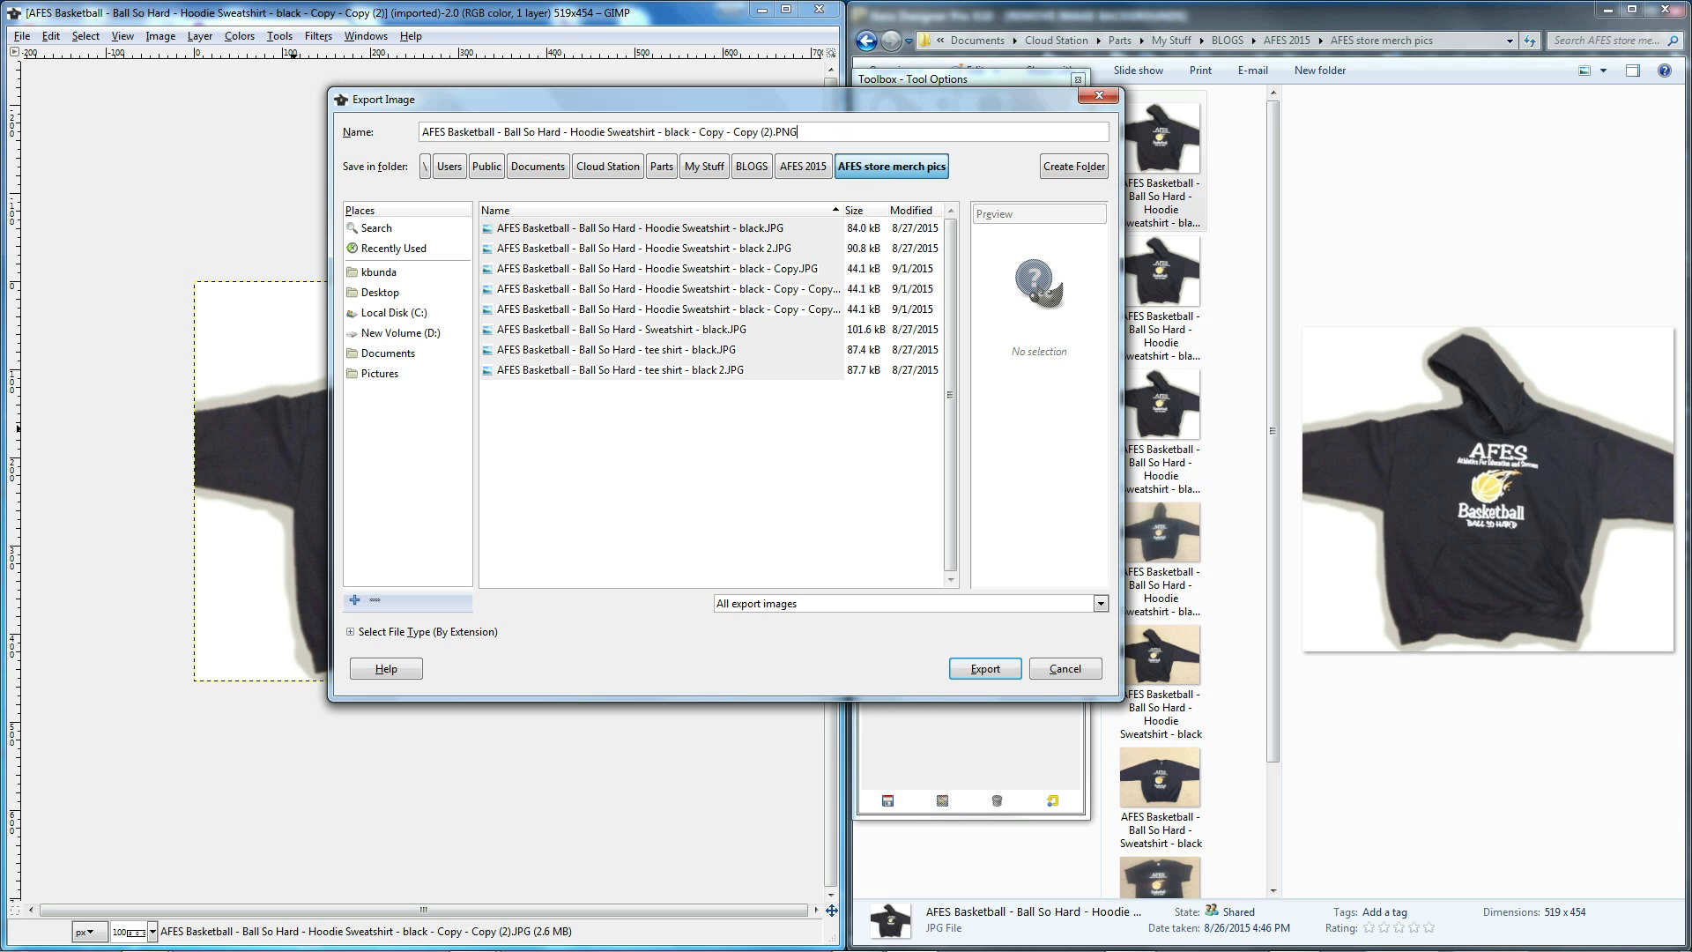
{"action": "left_click", "coordinate": [973, 670]}
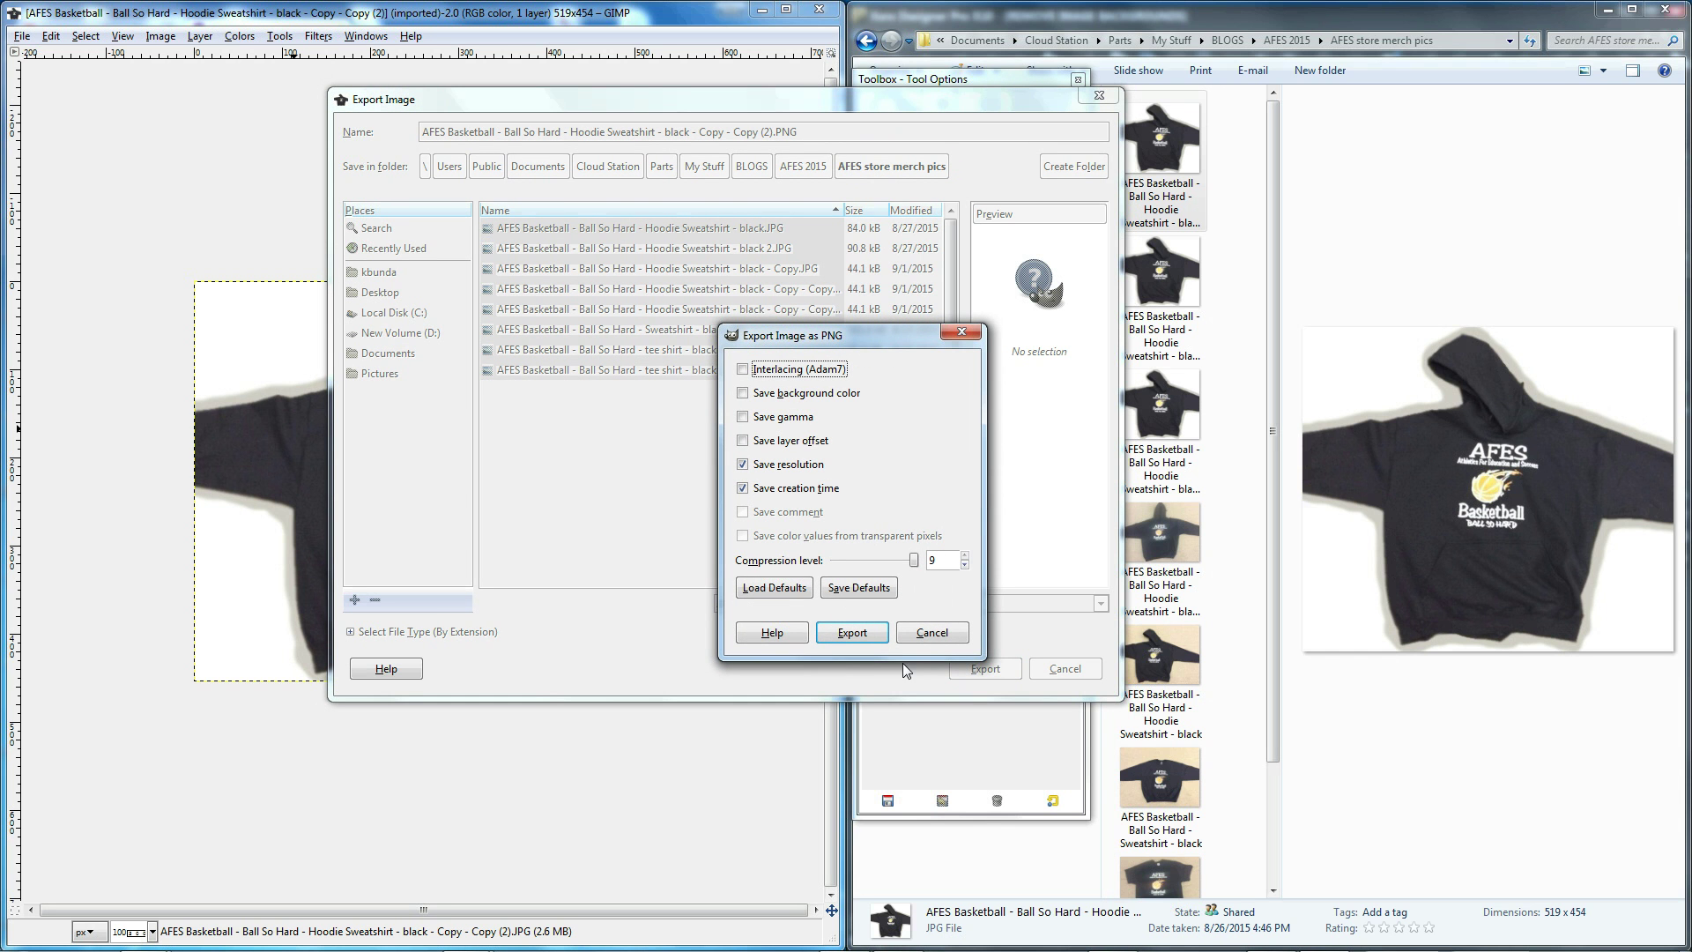
{"action": "left_click", "coordinate": [859, 638]}
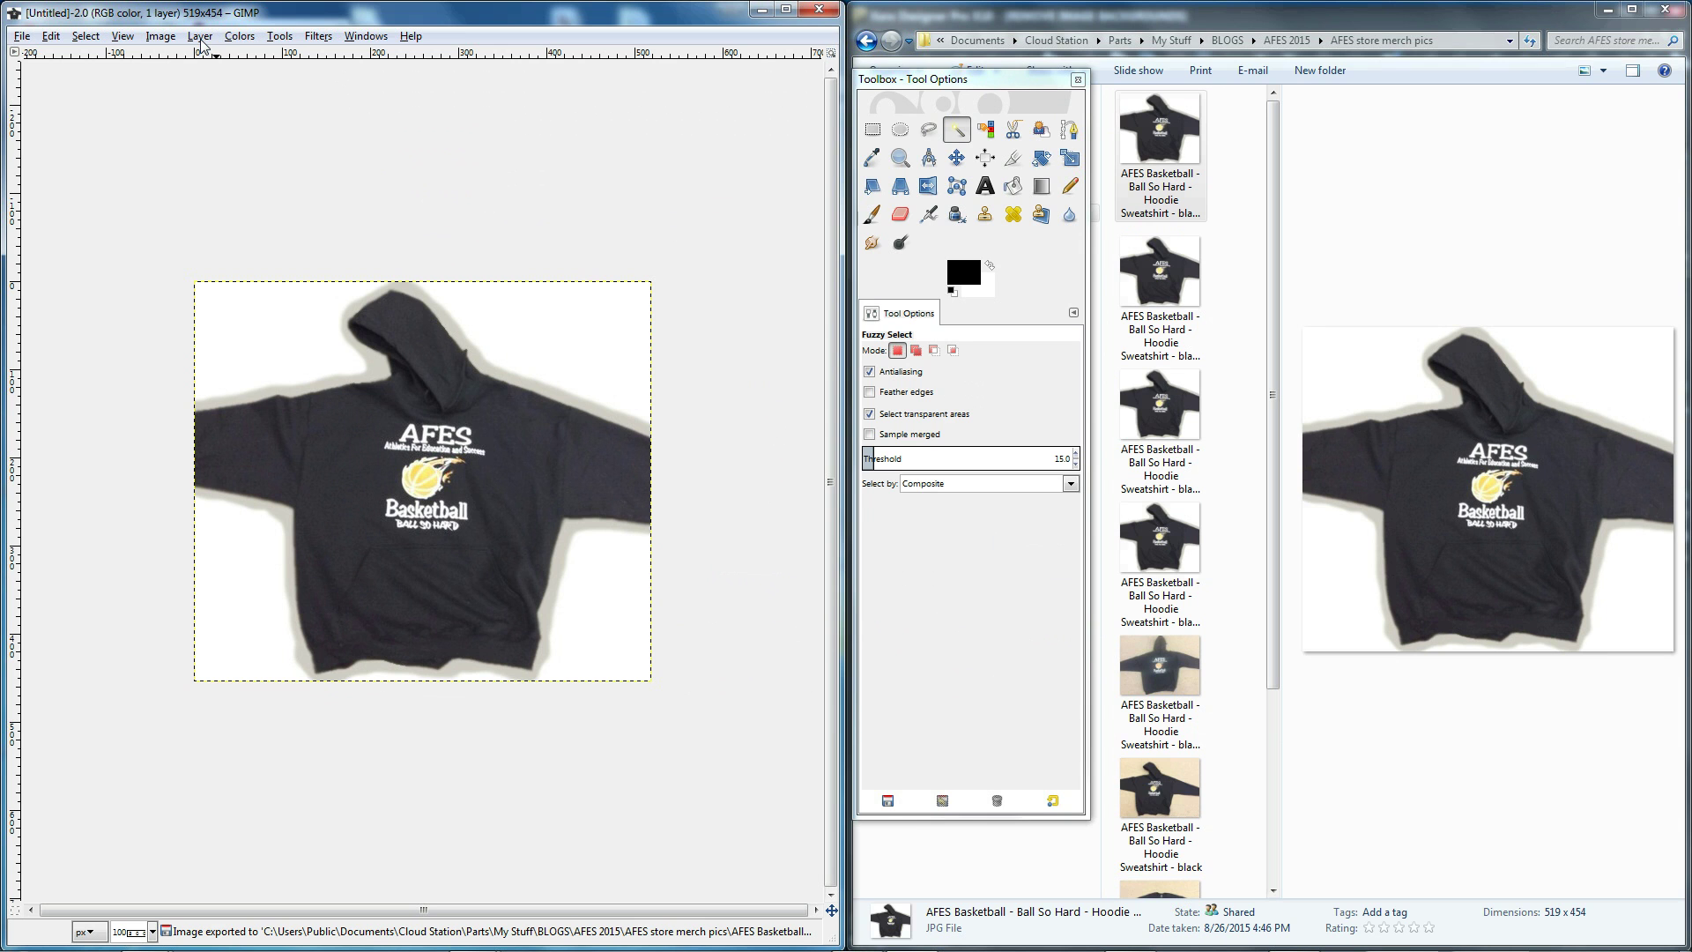
Step: Add an alpha channel to the hoodie layer from Layer > Transparency
{"action": "left_click", "coordinate": [200, 37]}
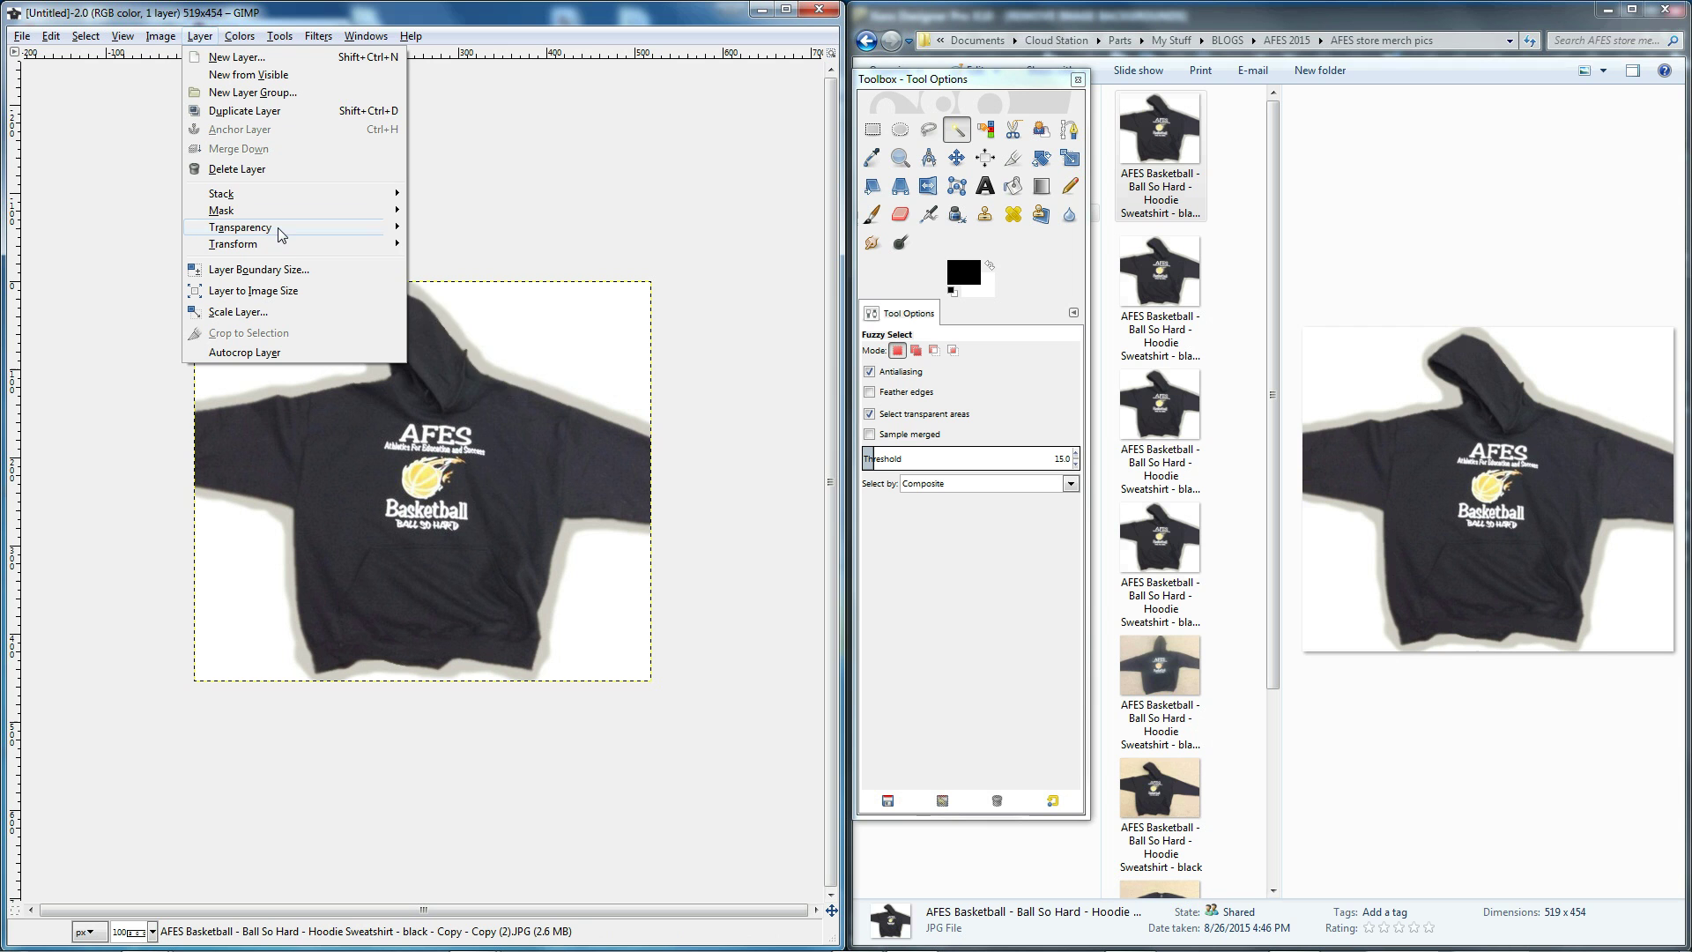
{"action": "mouse_move", "coordinate": [281, 234]}
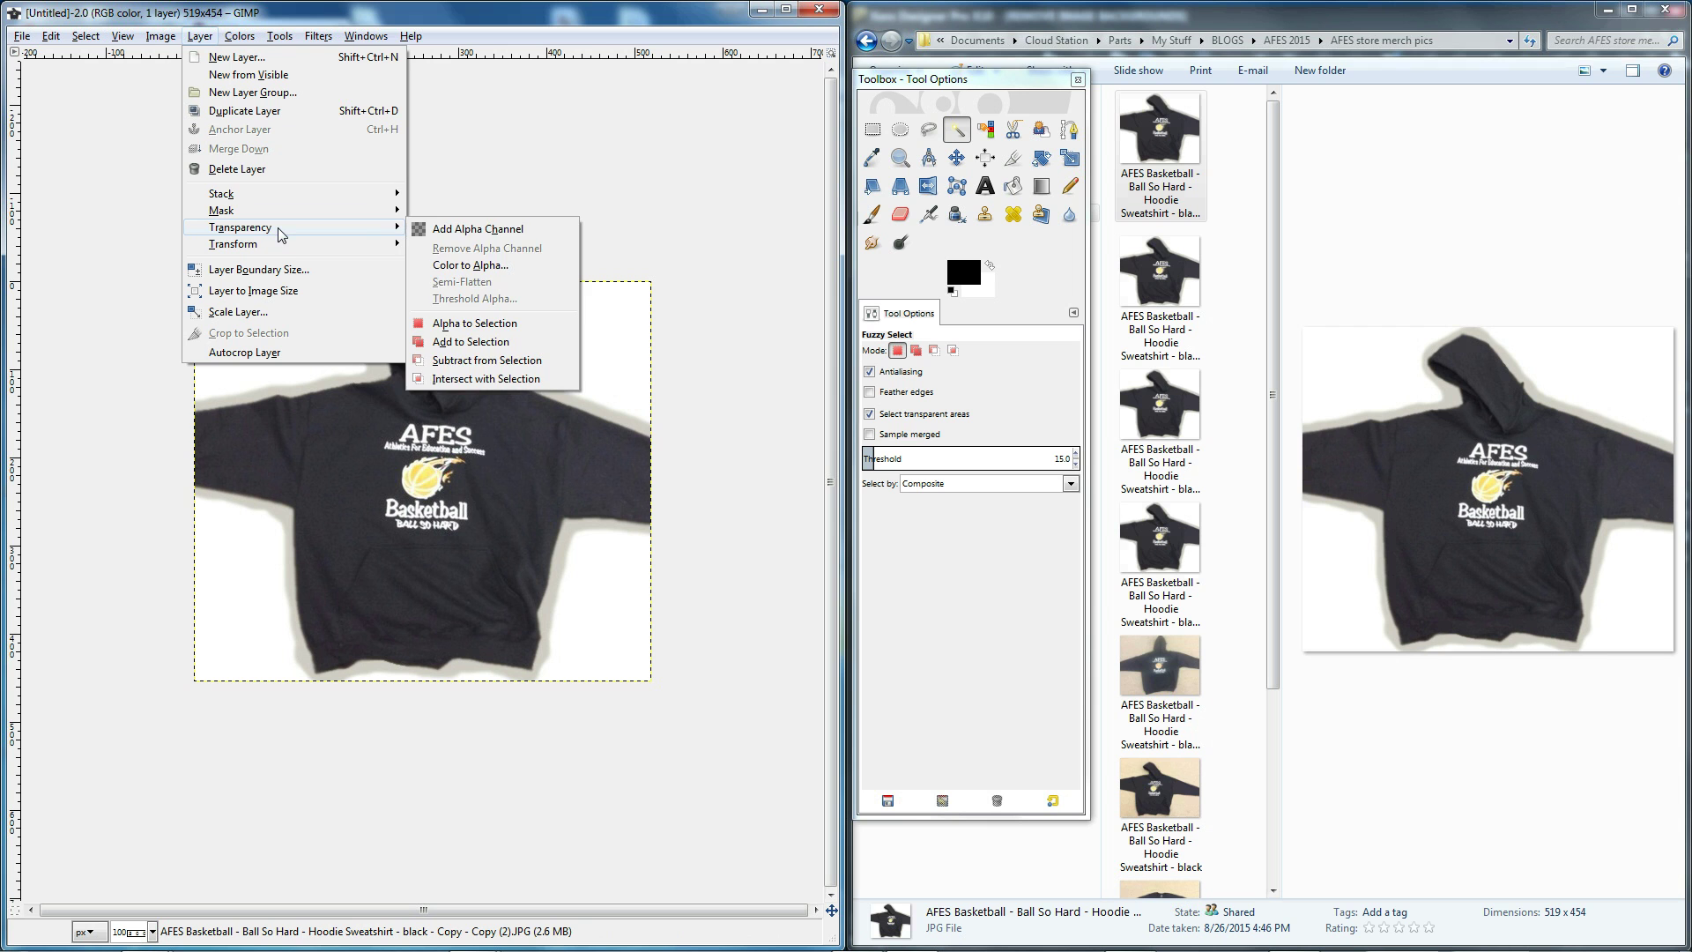
{"action": "left_click", "coordinate": [202, 40]}
{"action": "left_click", "coordinate": [202, 40]}
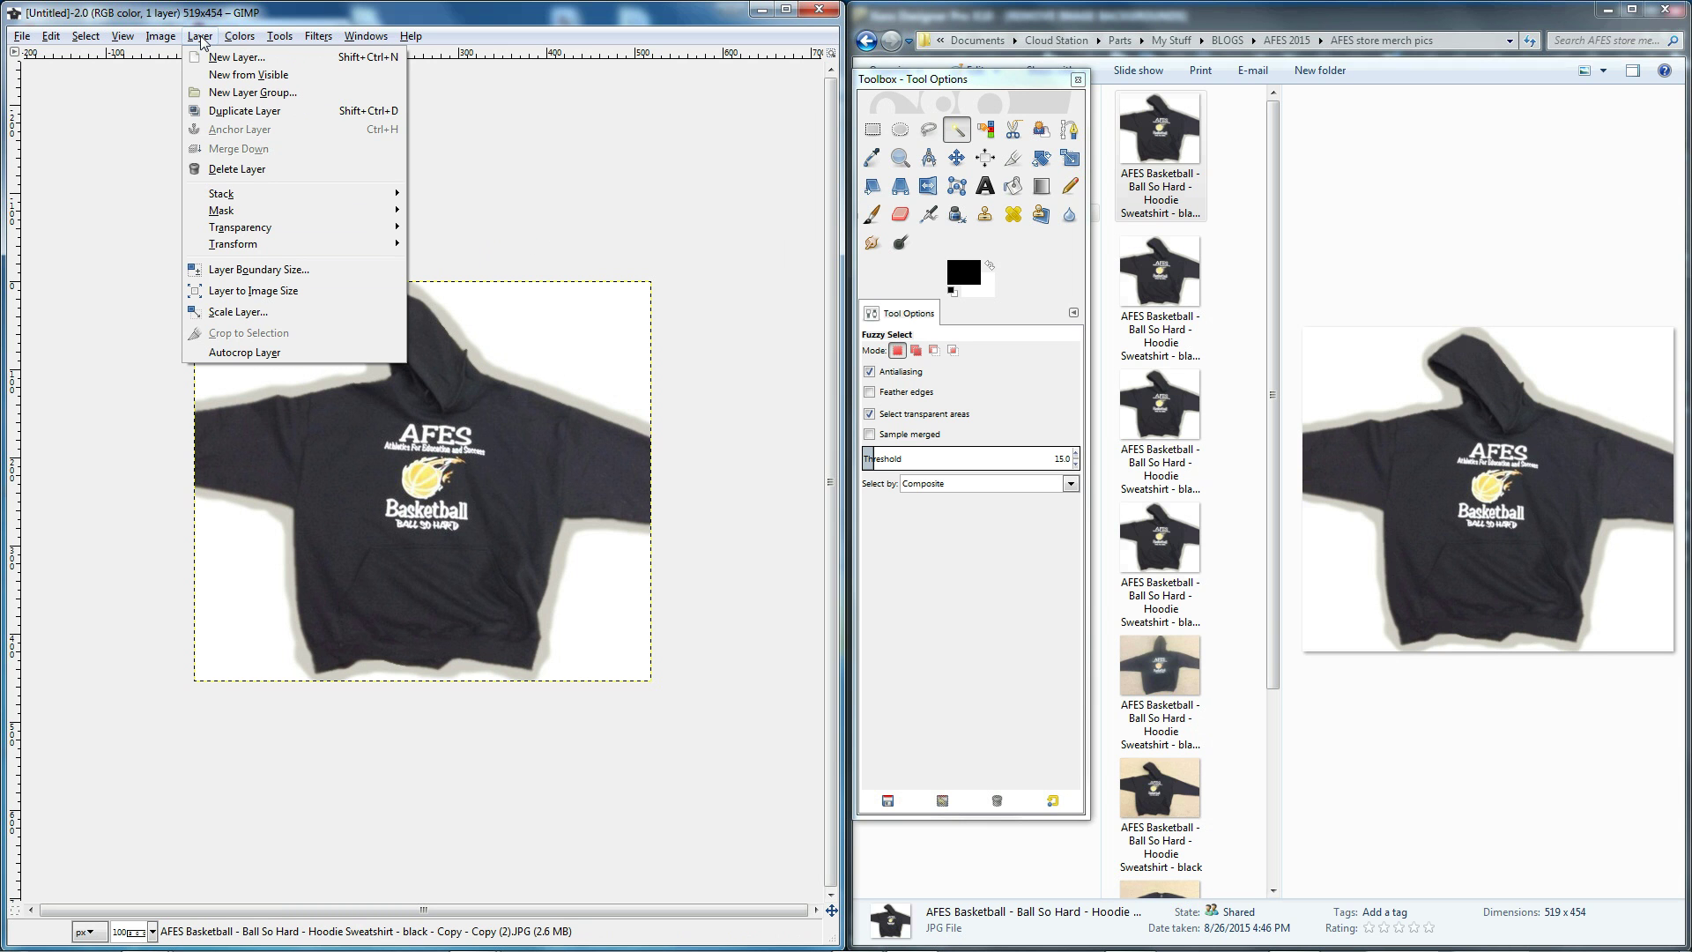
{"action": "mouse_move", "coordinate": [286, 234]}
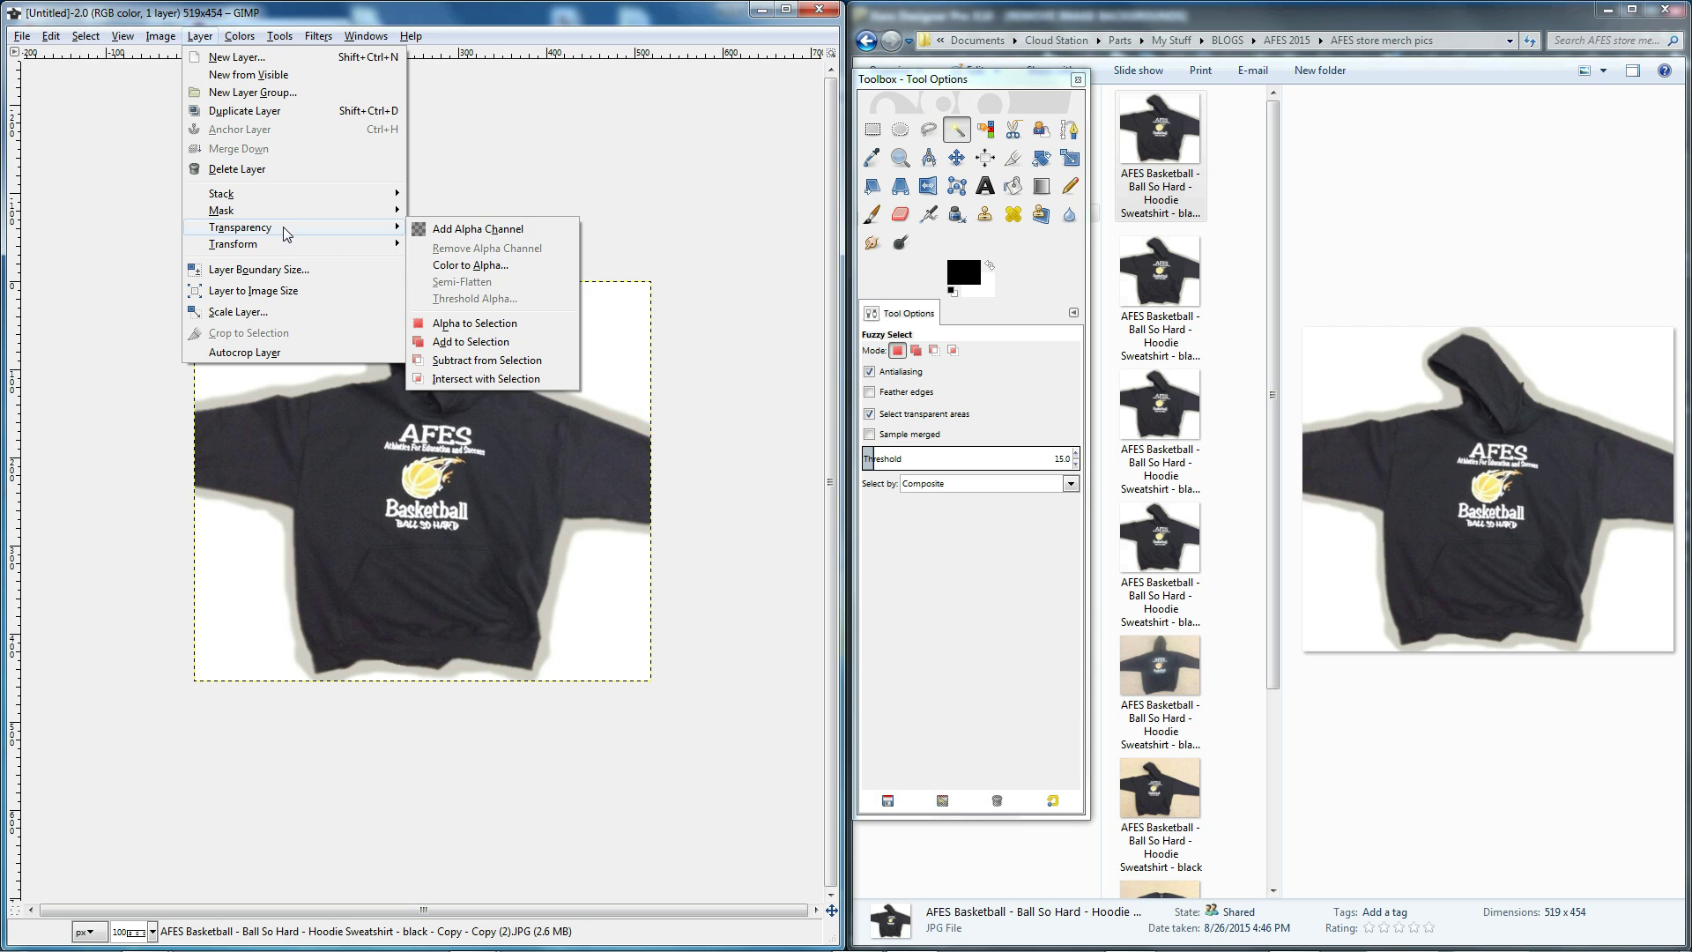
{"action": "left_click", "coordinate": [485, 229]}
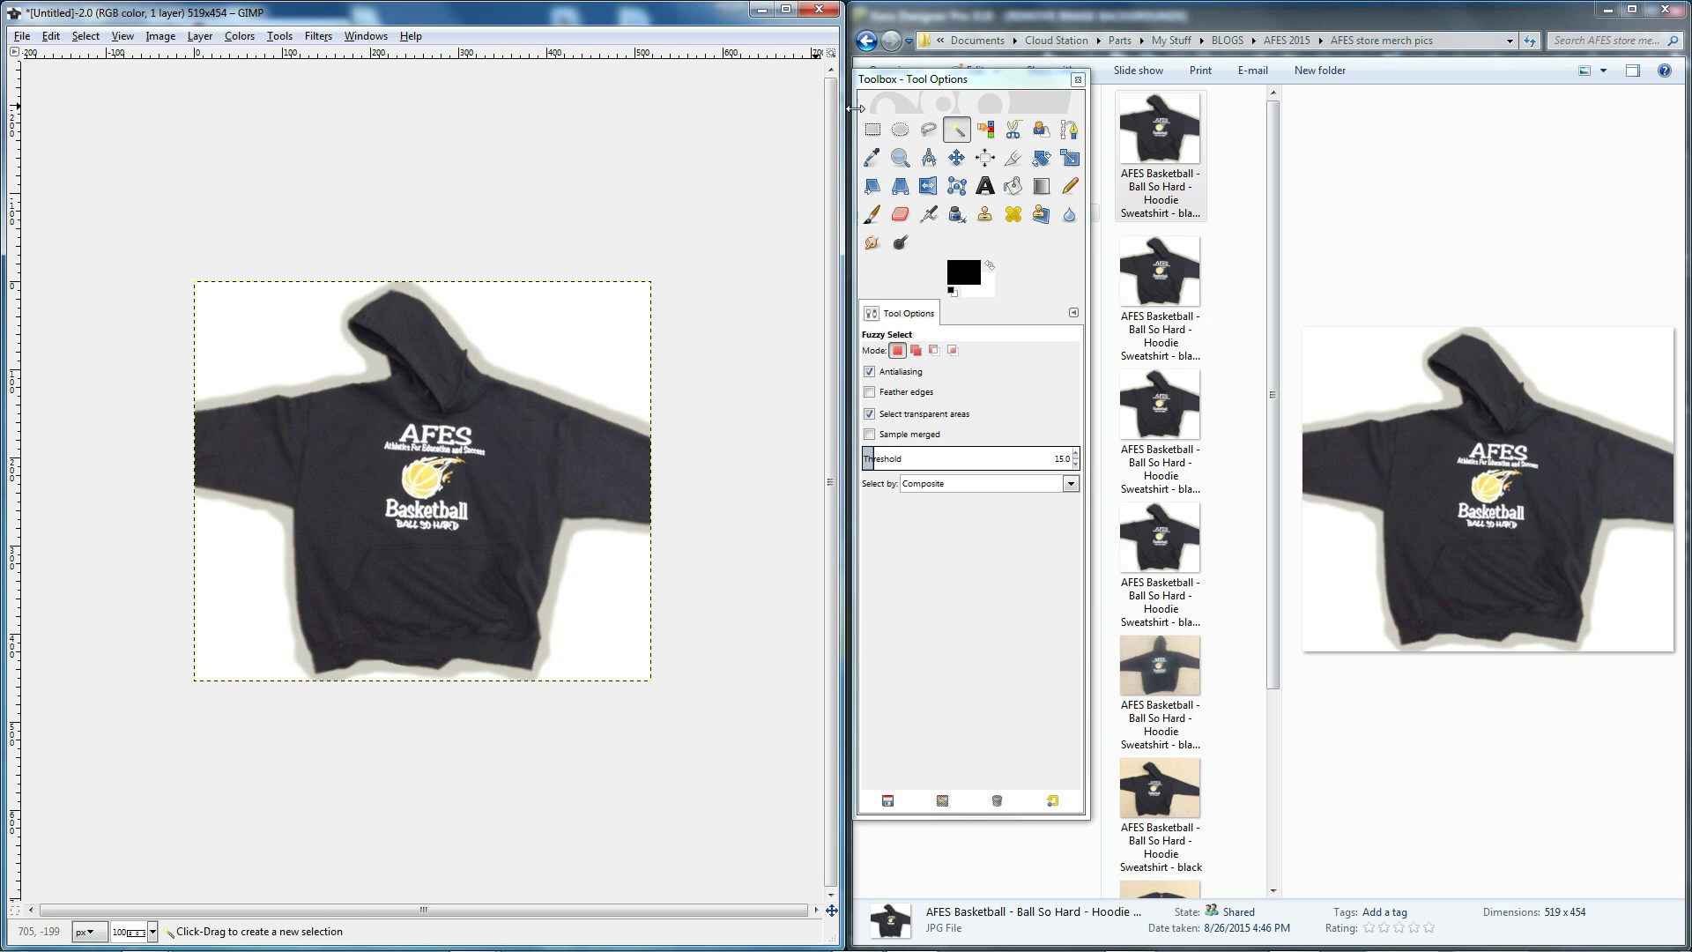
Step: With Fuzzy Select, select the white areas beside the hood and below both sleeves
{"action": "left_click", "coordinate": [958, 134]}
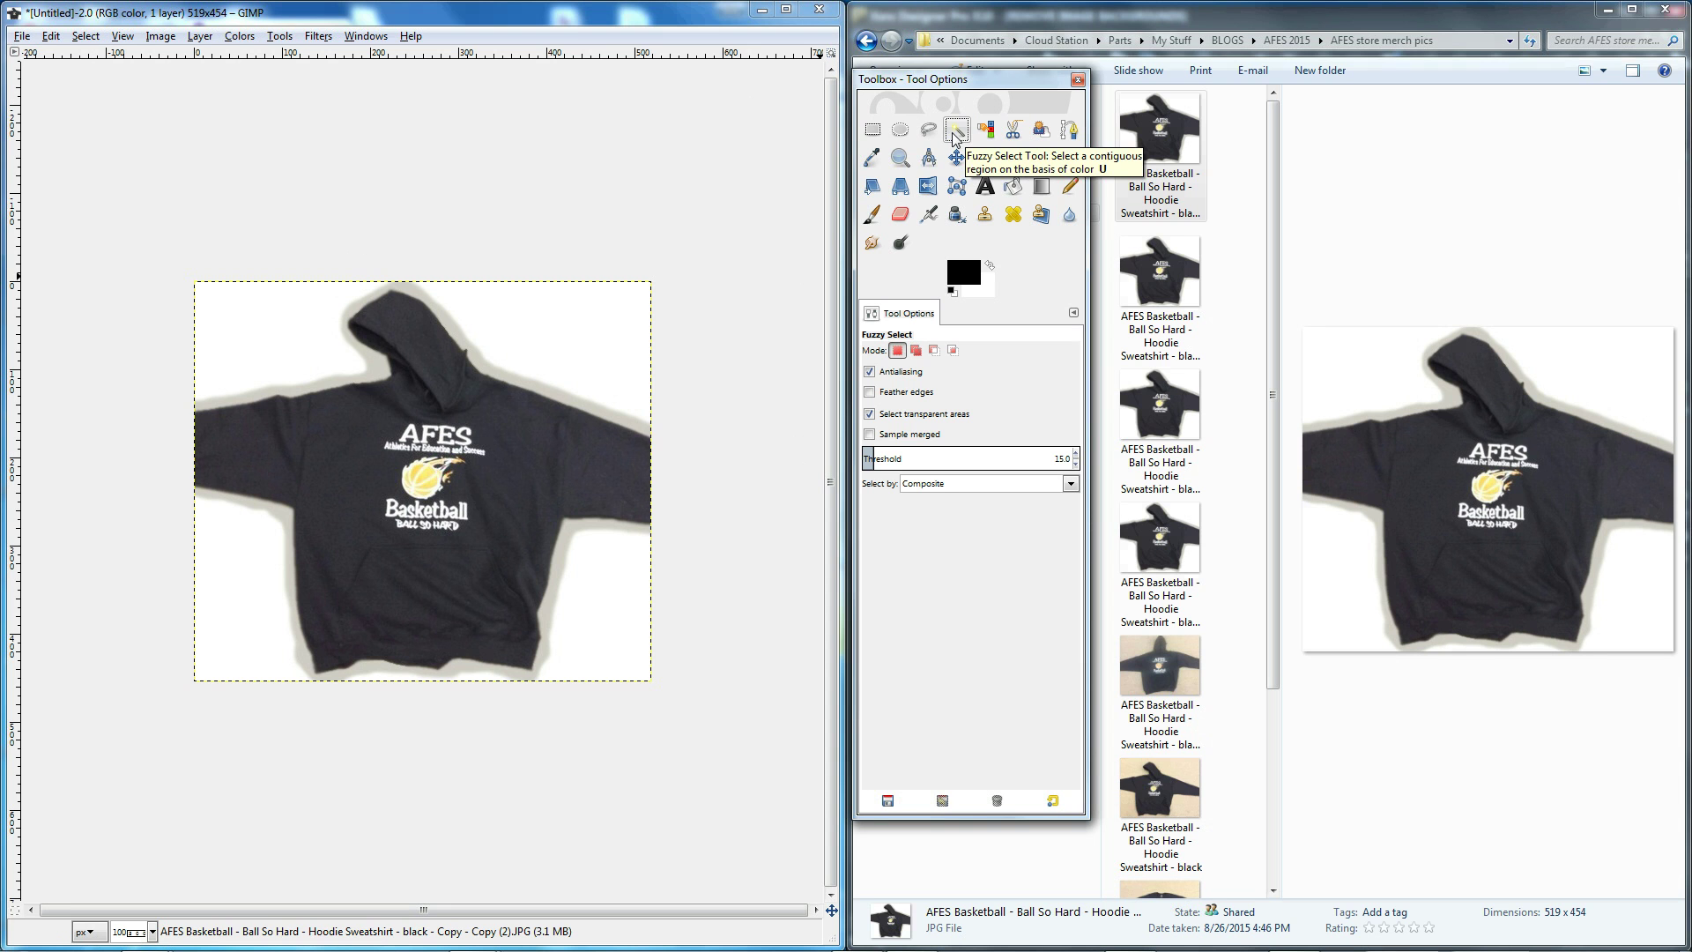
{"action": "left_click", "coordinate": [584, 333]}
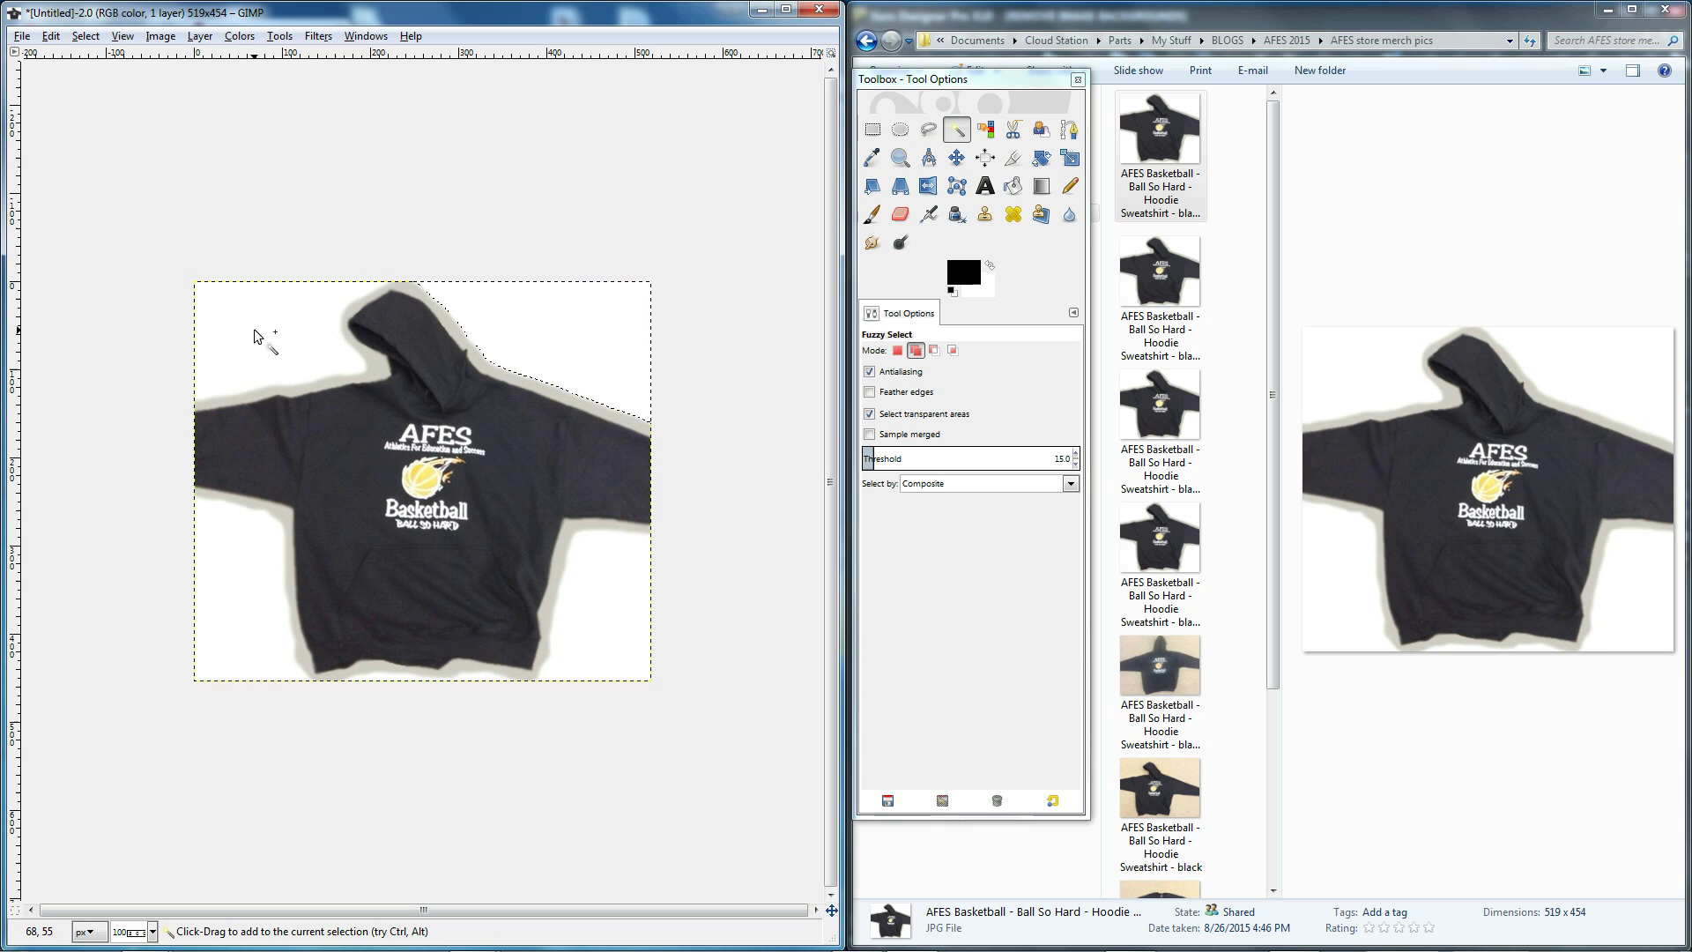
{"action": "left_click", "coordinate": [259, 346], "text": "shift"}
{"action": "left_click", "coordinate": [246, 567], "text": "shift"}
{"action": "left_click", "coordinate": [643, 580], "text": "shift"}
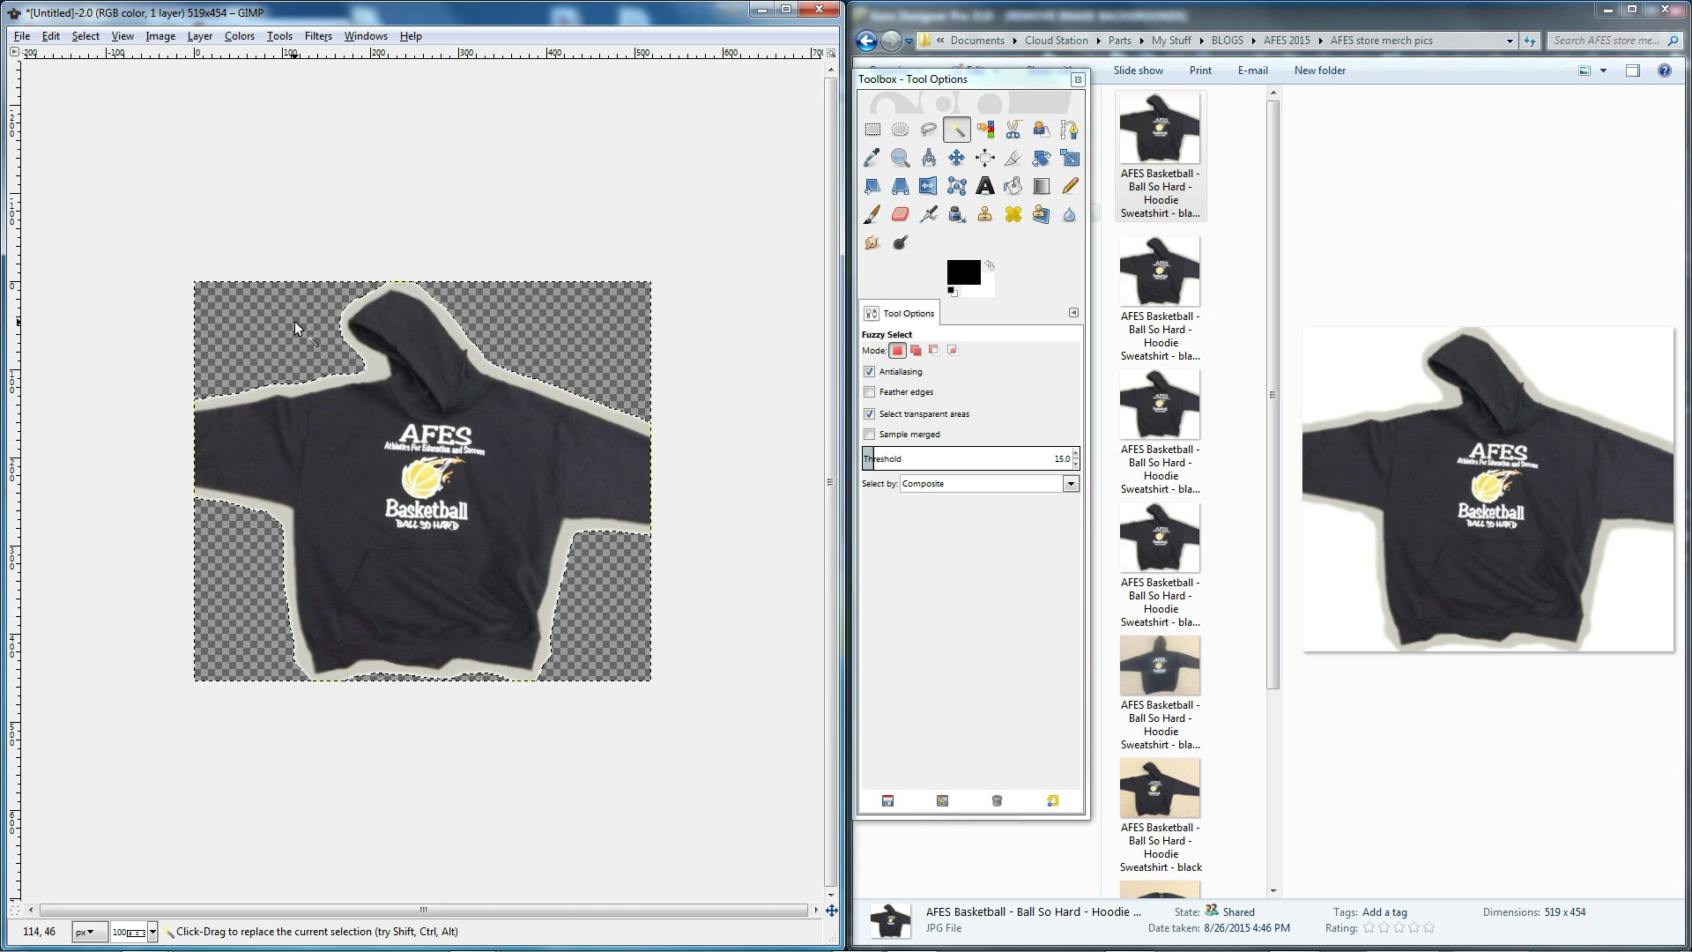
Step: Re-export the transparent hoodie over the existing Copy (2).PNG file
{"action": "left_click", "coordinate": [20, 37]}
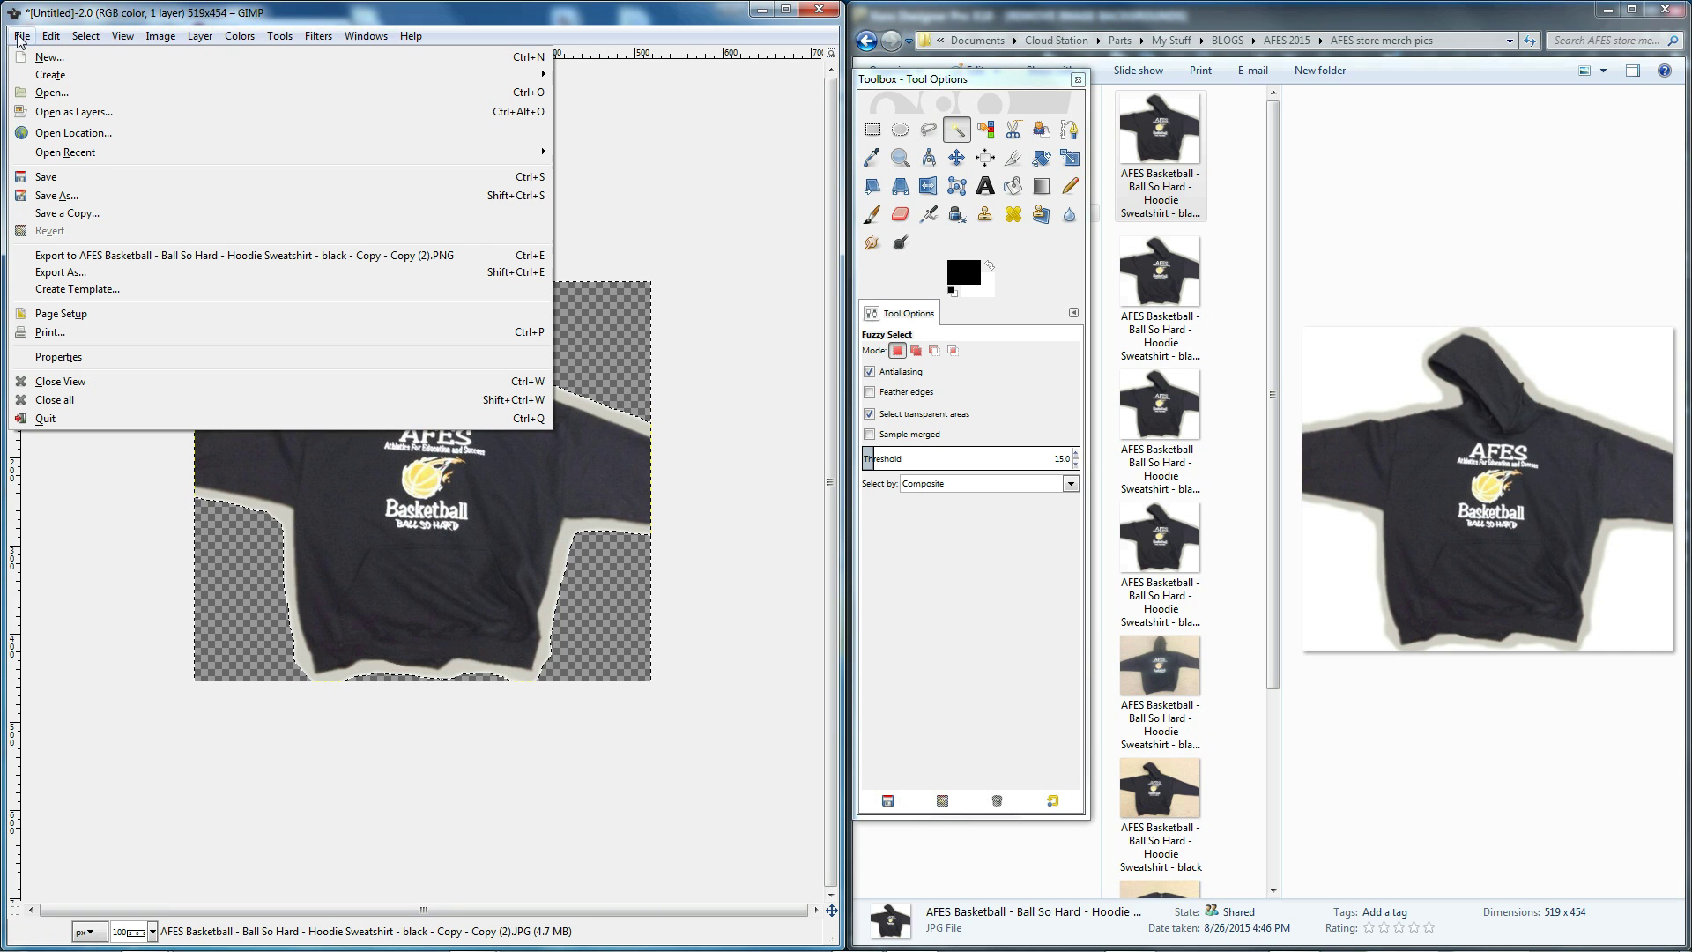
{"action": "left_click", "coordinate": [103, 256]}
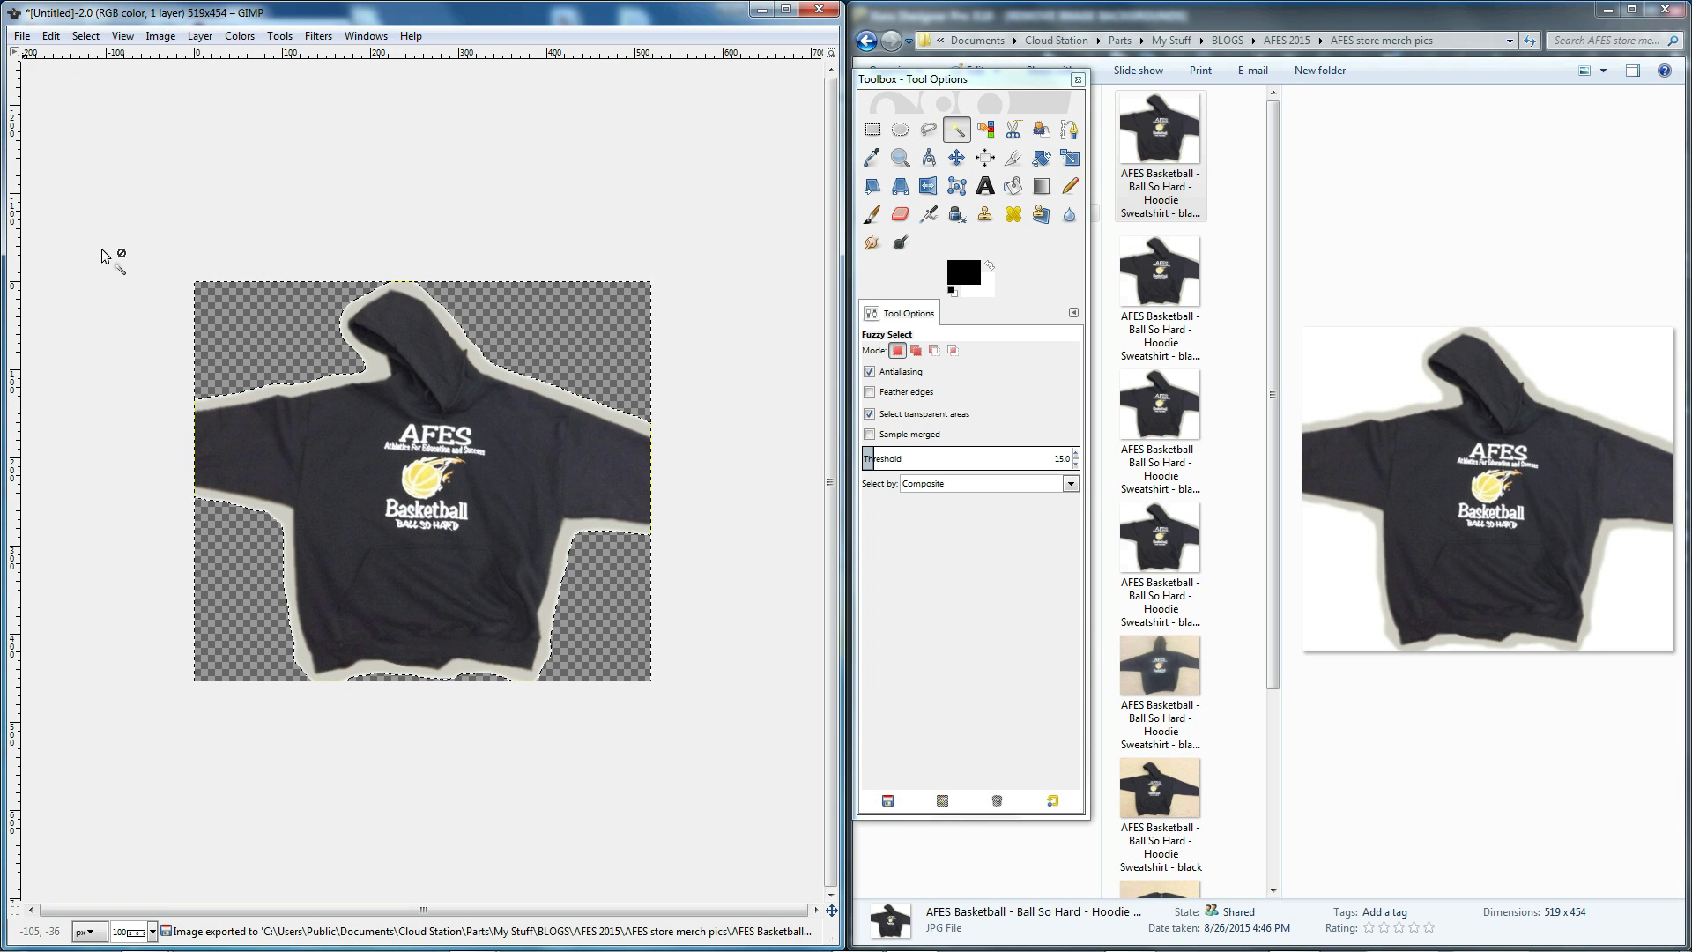
{"action": "left_click", "coordinate": [1463, 291]}
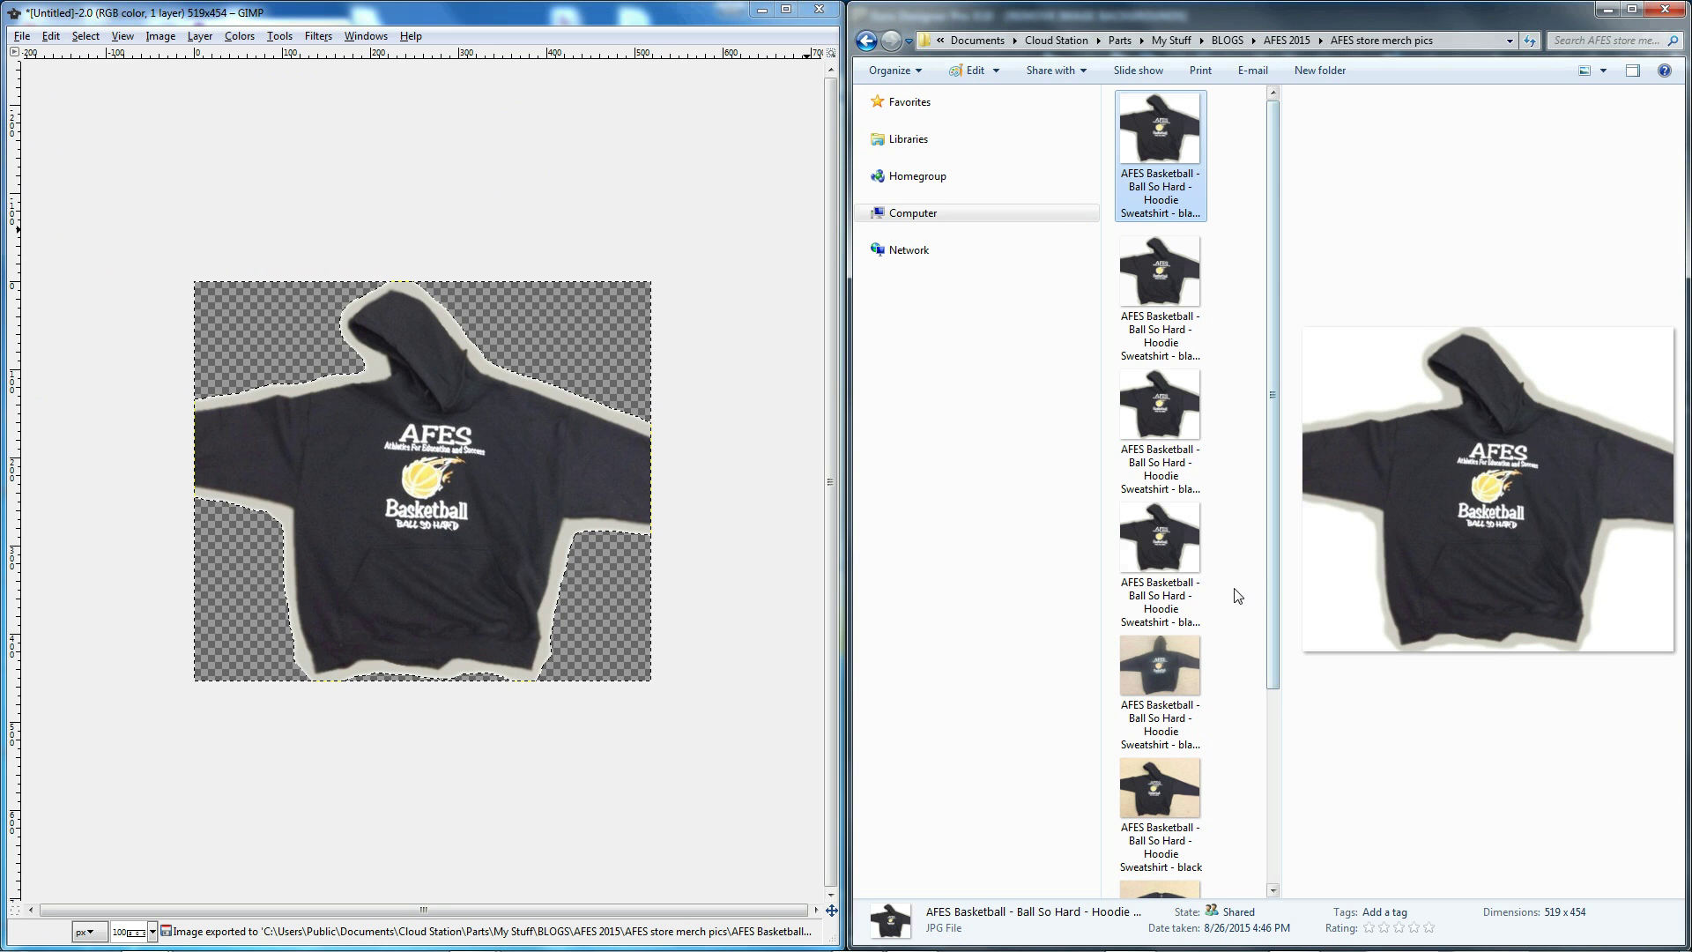
{"action": "left_click", "coordinate": [1185, 599]}
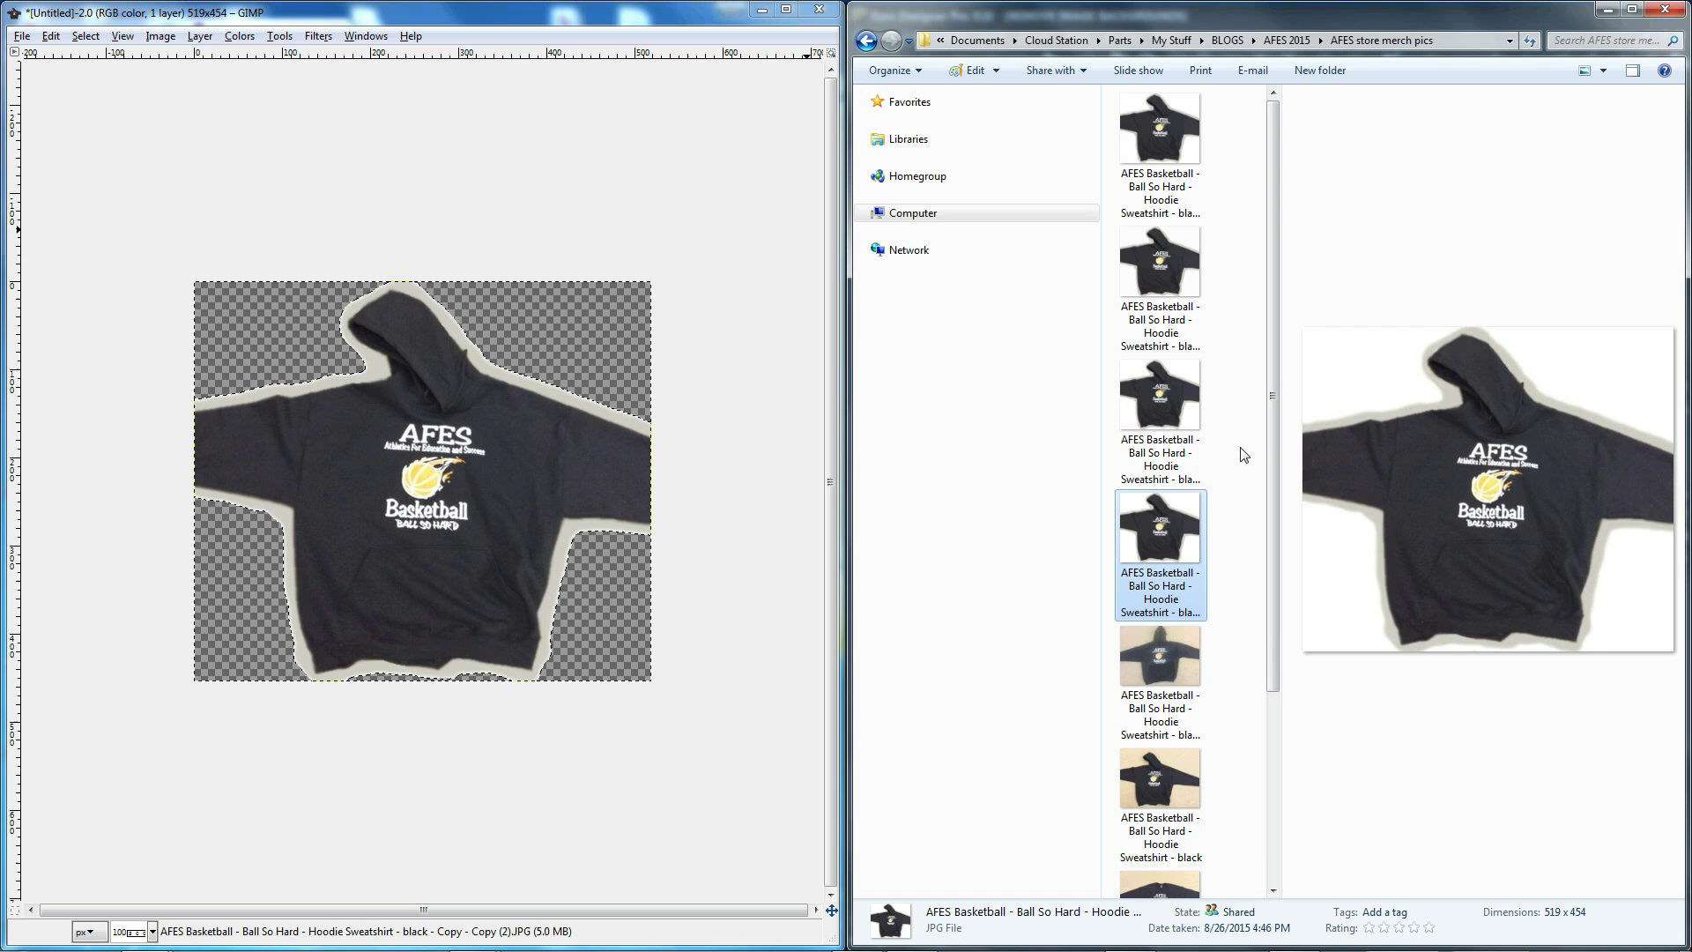
{"action": "left_click", "coordinate": [1173, 143]}
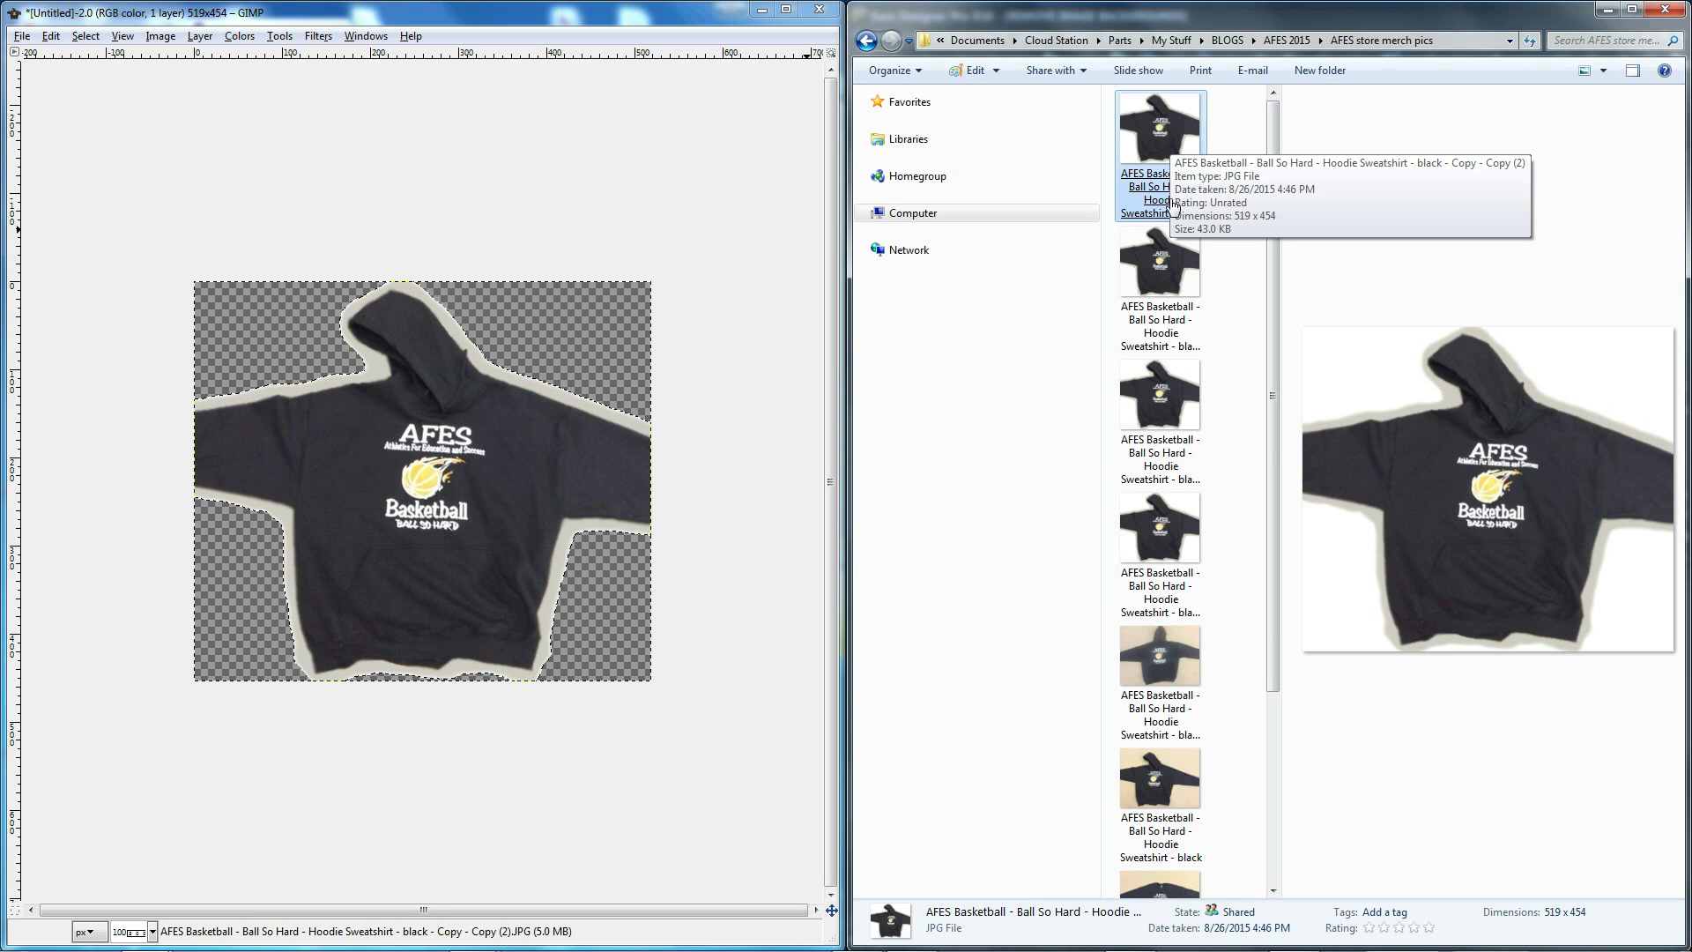
{"action": "left_click", "coordinate": [1173, 256]}
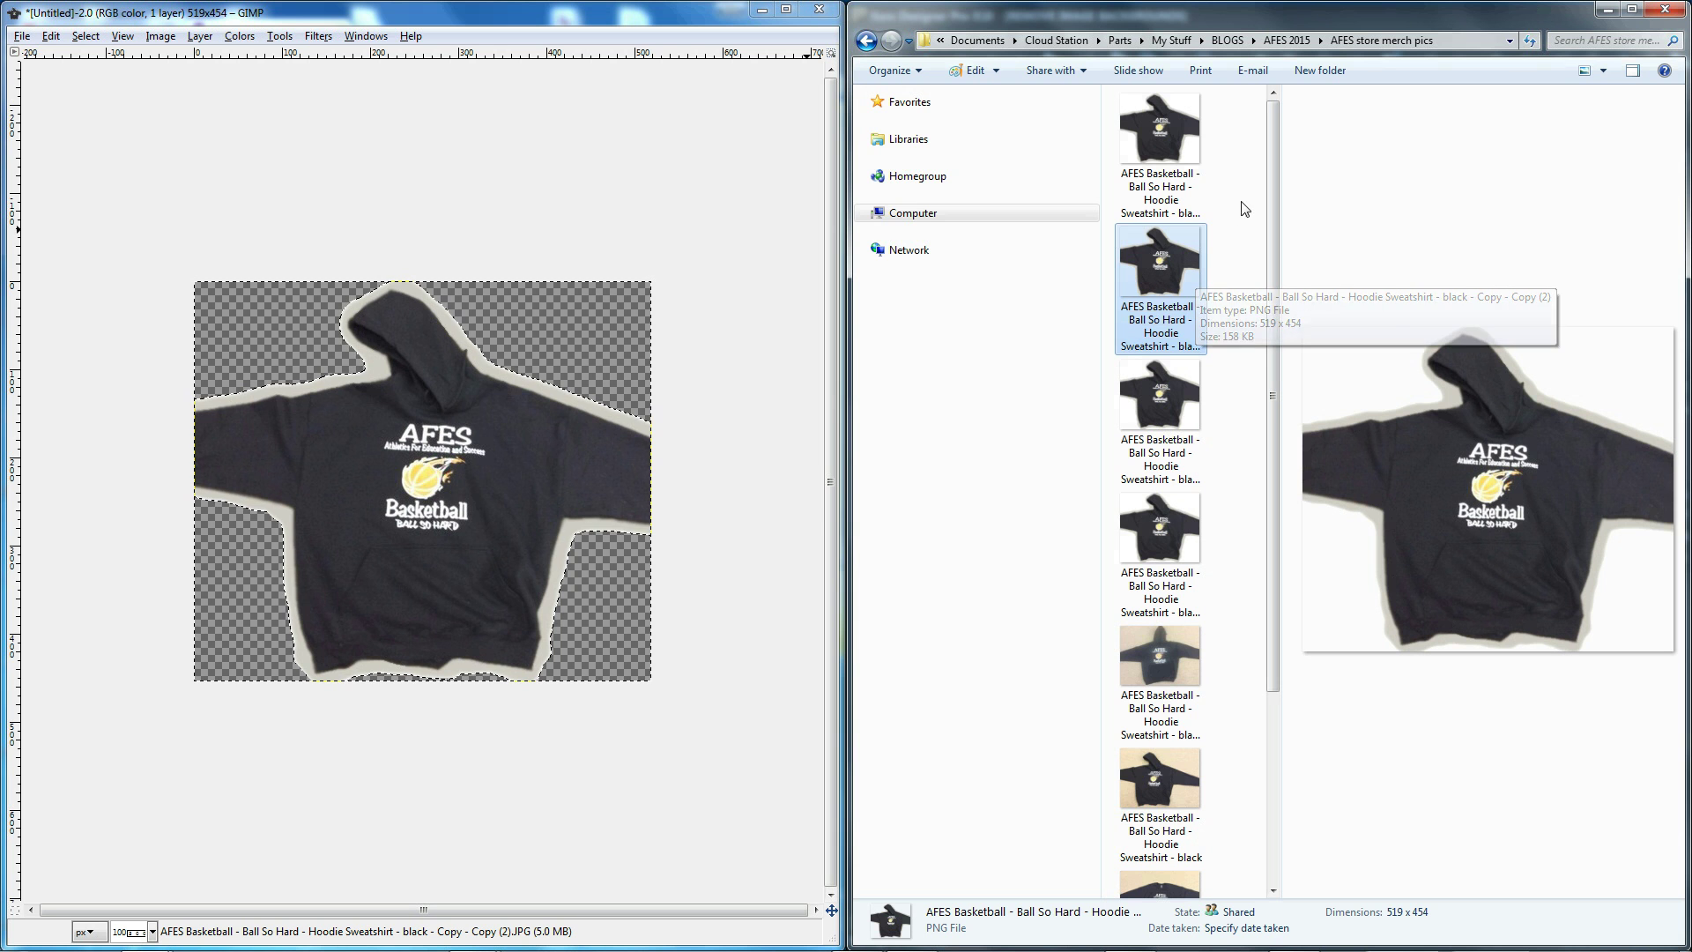
{"action": "left_click", "coordinate": [1180, 162]}
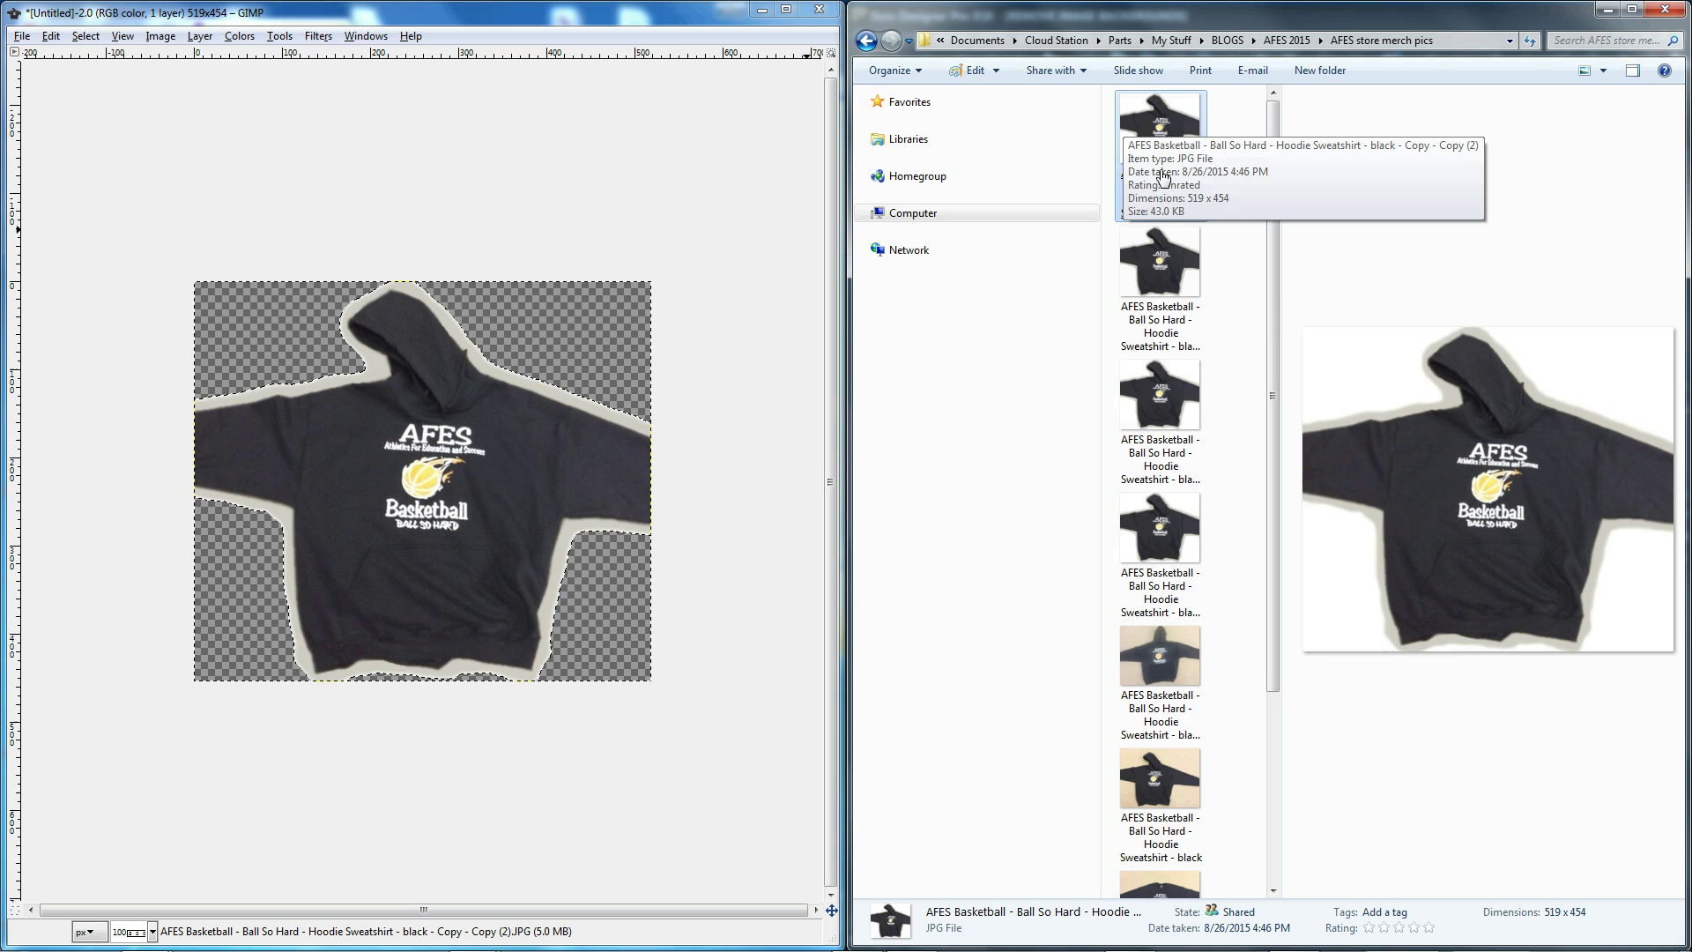
{"action": "left_click", "coordinate": [1169, 269]}
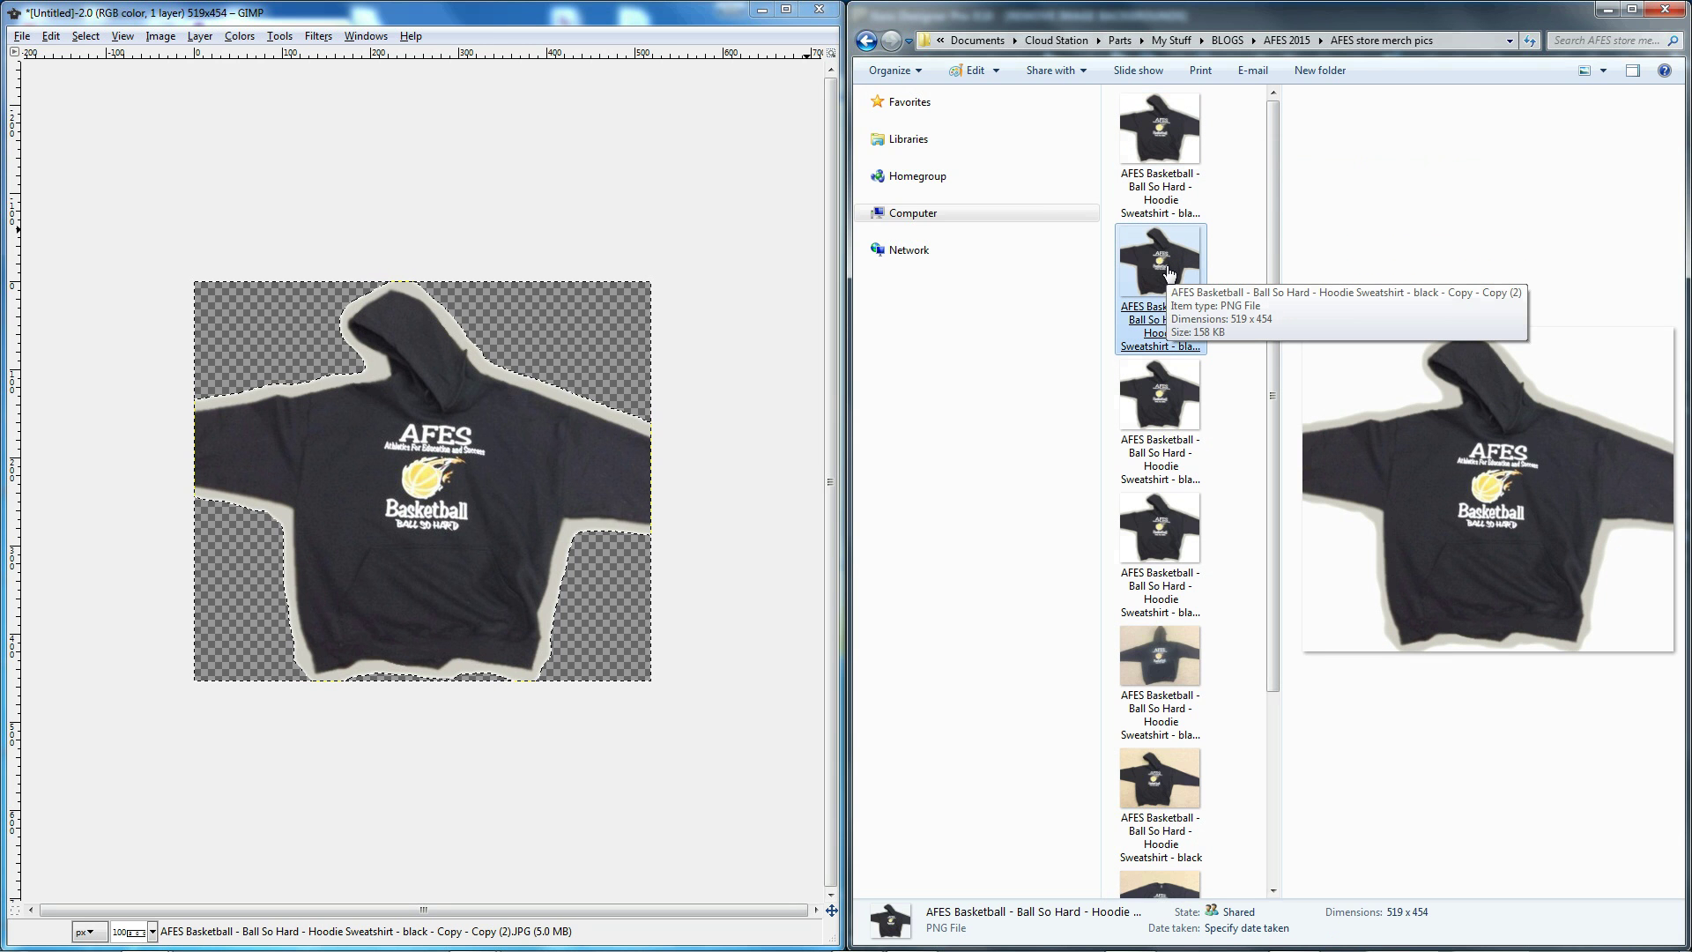